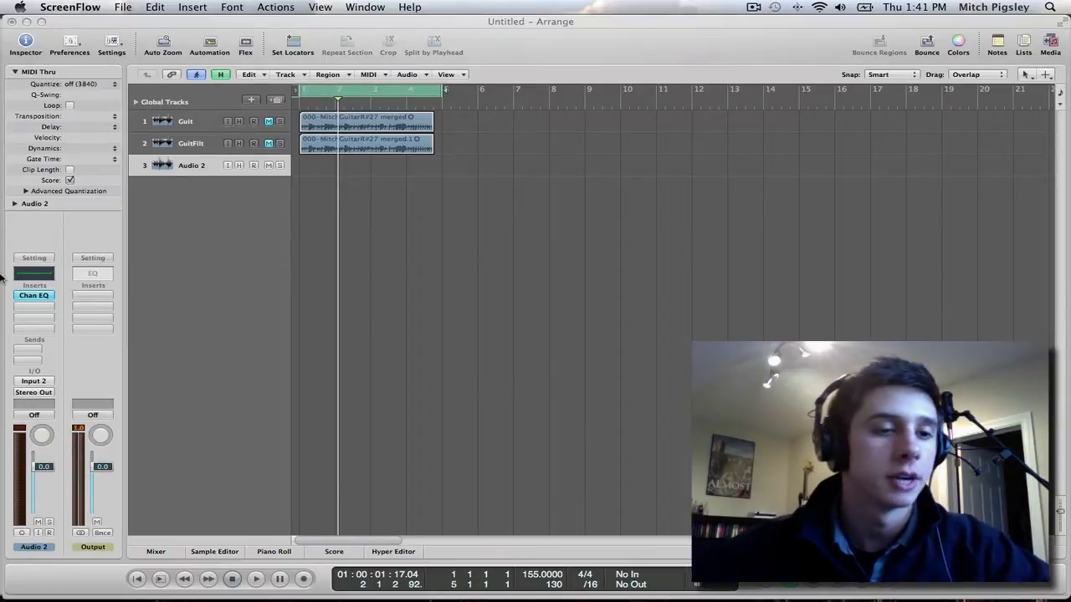
# - Open the Channel EQ on the Audio 2 track and raise the 500 Hz band's gain to +24 dB
pyautogui.click(34, 276)
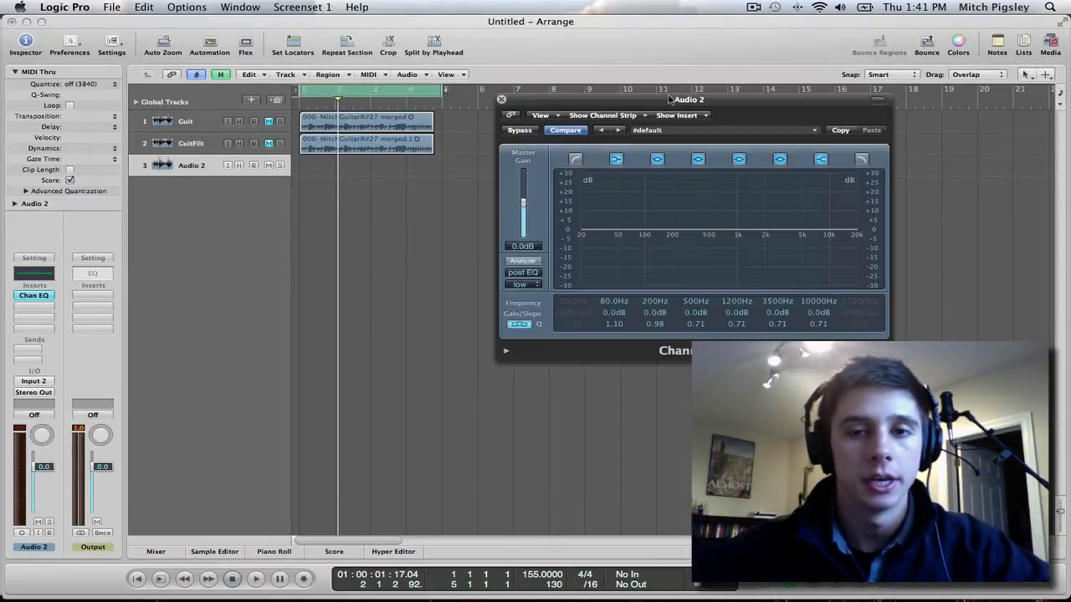
pyautogui.moveTo(669, 98); pyautogui.dragTo(656, 50)
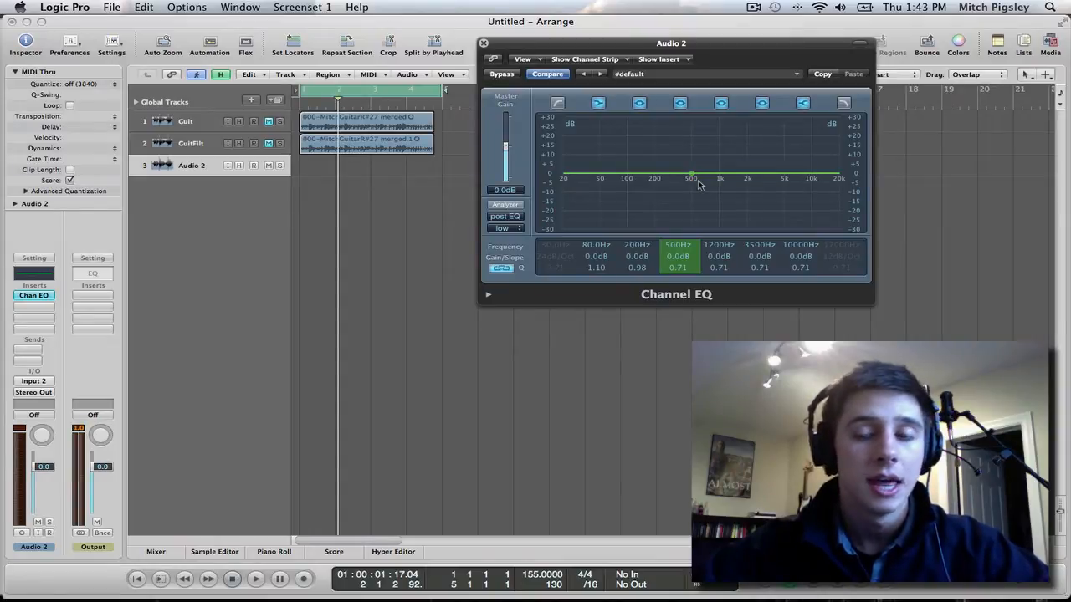
pyautogui.moveTo(683, 258); pyautogui.dragTo(686, 271)
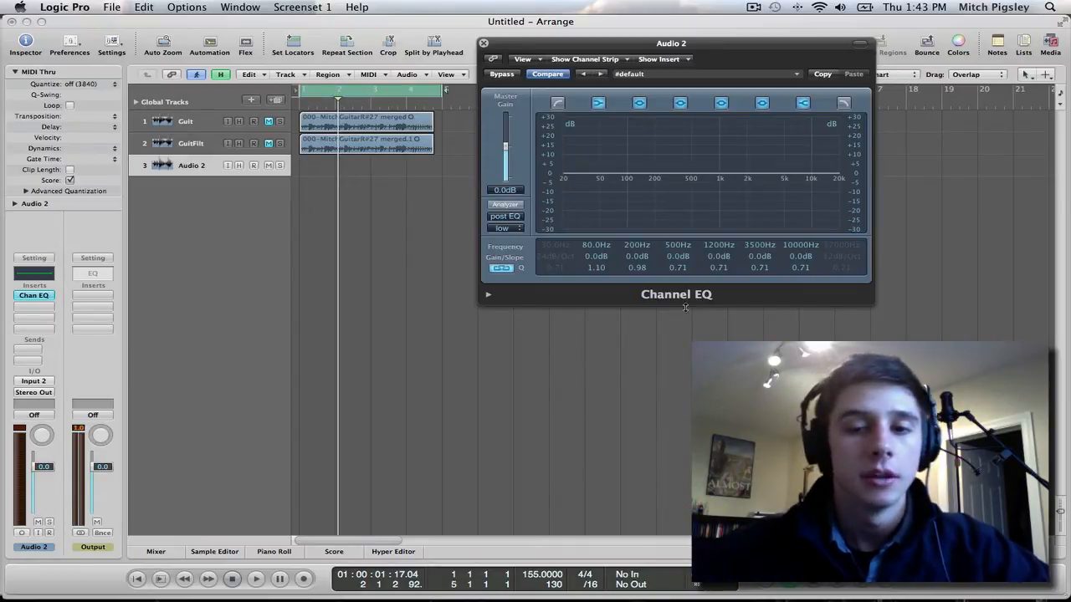
pyautogui.moveTo(680, 262); pyautogui.dragTo(680, 261)
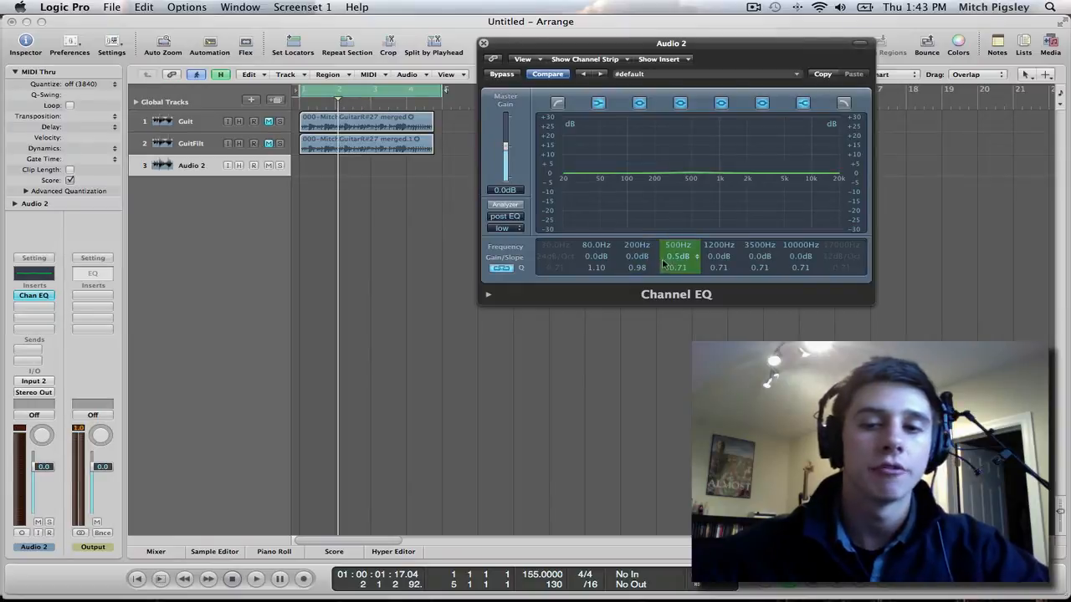
pyautogui.moveTo(670, 258)
pyautogui.mouseDown()
pyautogui.moveTo(682, 255)
pyautogui.moveTo(682, 267)
pyautogui.moveTo(683, 254)
pyautogui.mouseUp()
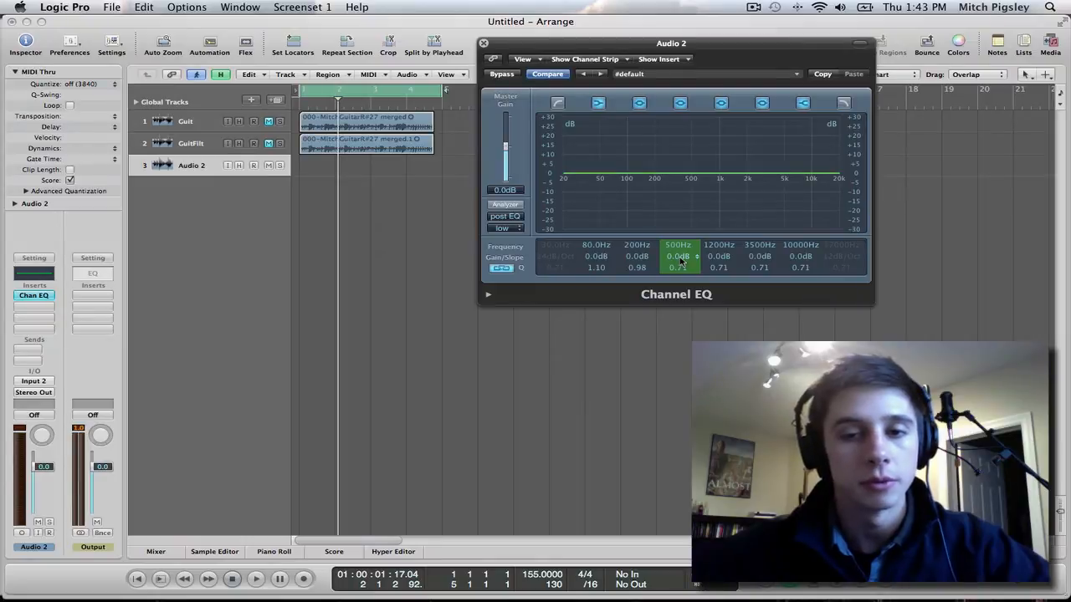
pyautogui.moveTo(679, 261); pyautogui.dragTo(686, 228)
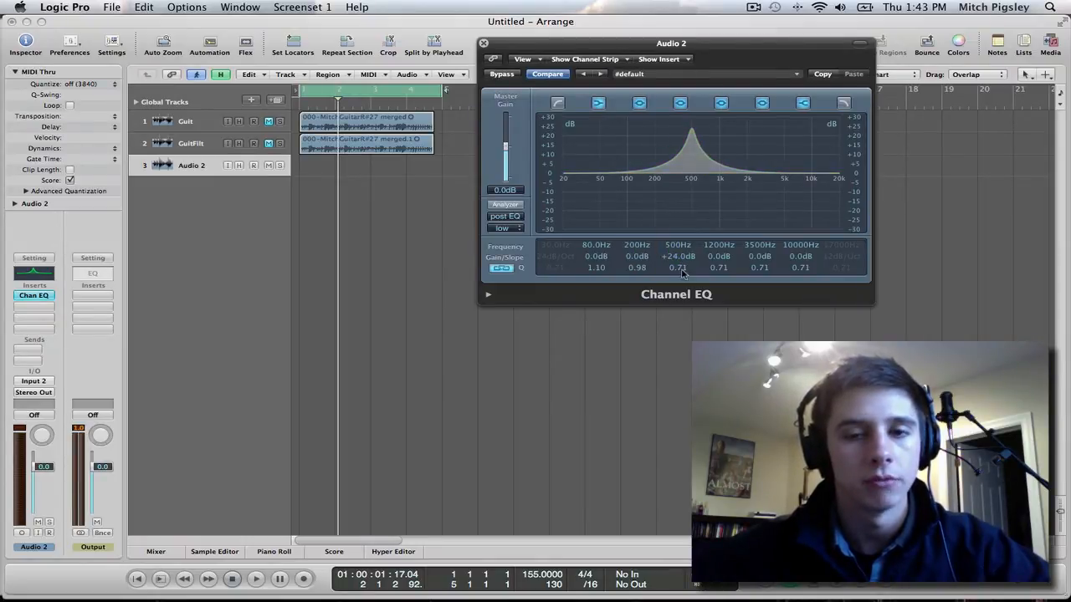
# - Narrow Audio 2's boosted EQ band to a Q of 32, shift it to 6000 Hz, and close the EQ
pyautogui.moveTo(685, 274)
pyautogui.mouseDown()
pyautogui.moveTo(687, 229)
pyautogui.moveTo(680, 261)
pyautogui.mouseUp()
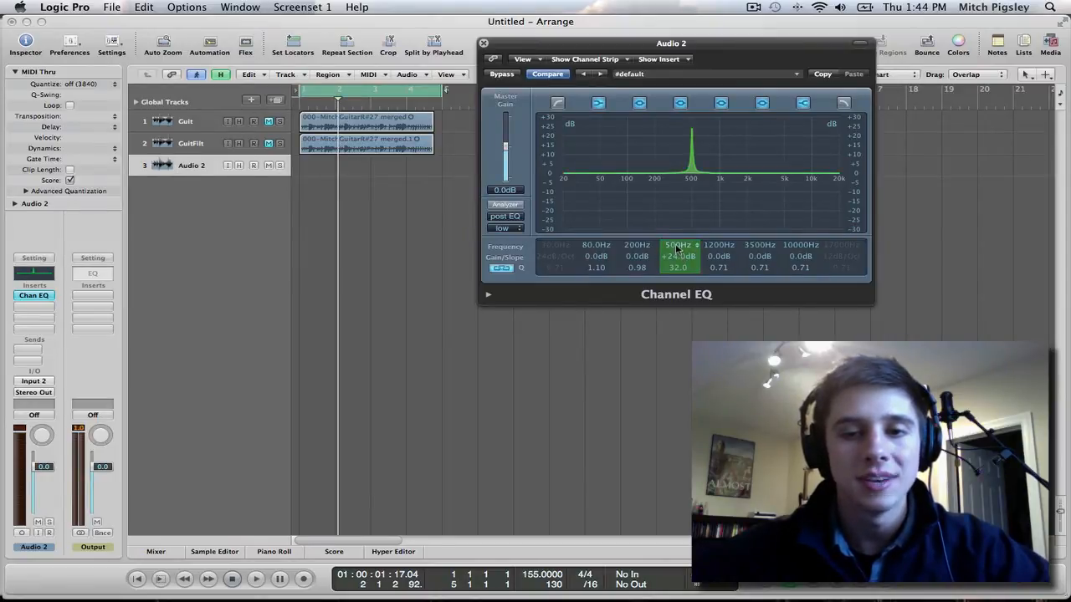
pyautogui.moveTo(675, 243); pyautogui.dragTo(681, 111)
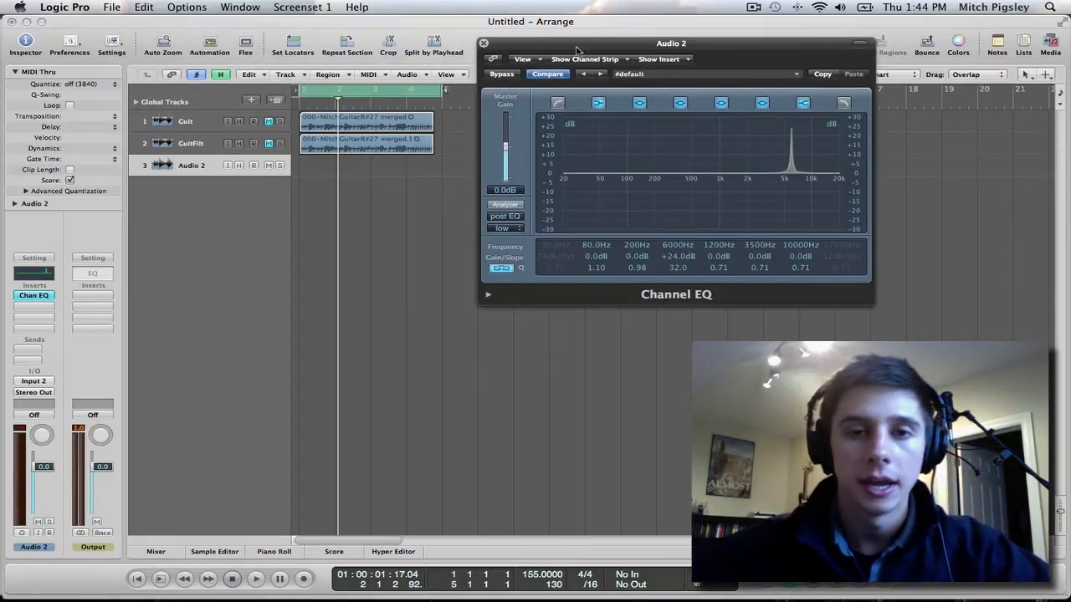
pyautogui.click(482, 43)
# - Select the Guit track, unmute it, and open its Channel EQ
pyautogui.click(192, 143)
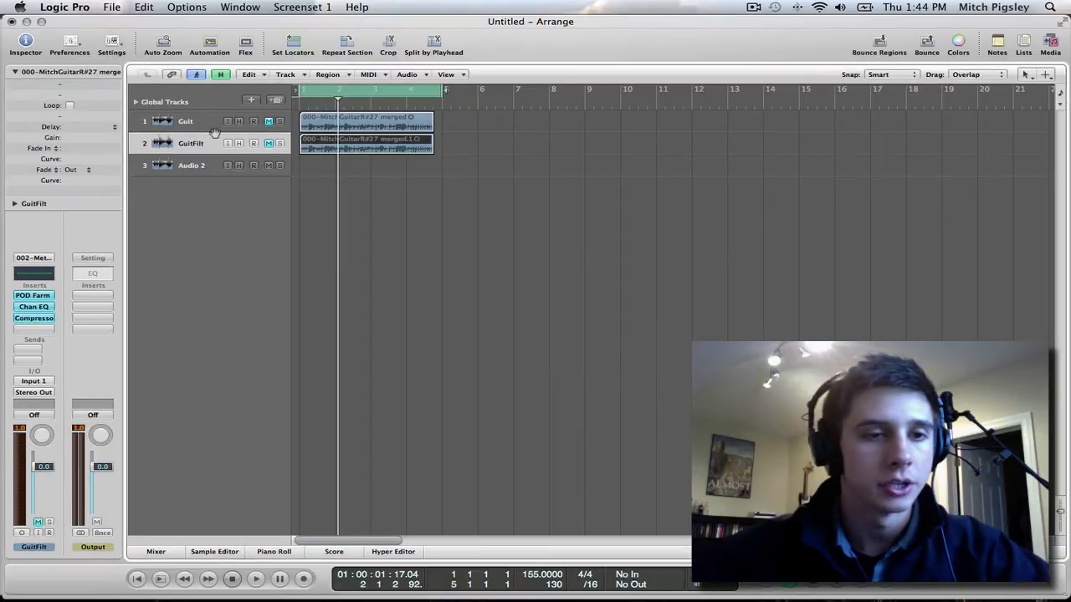
pyautogui.click(215, 127)
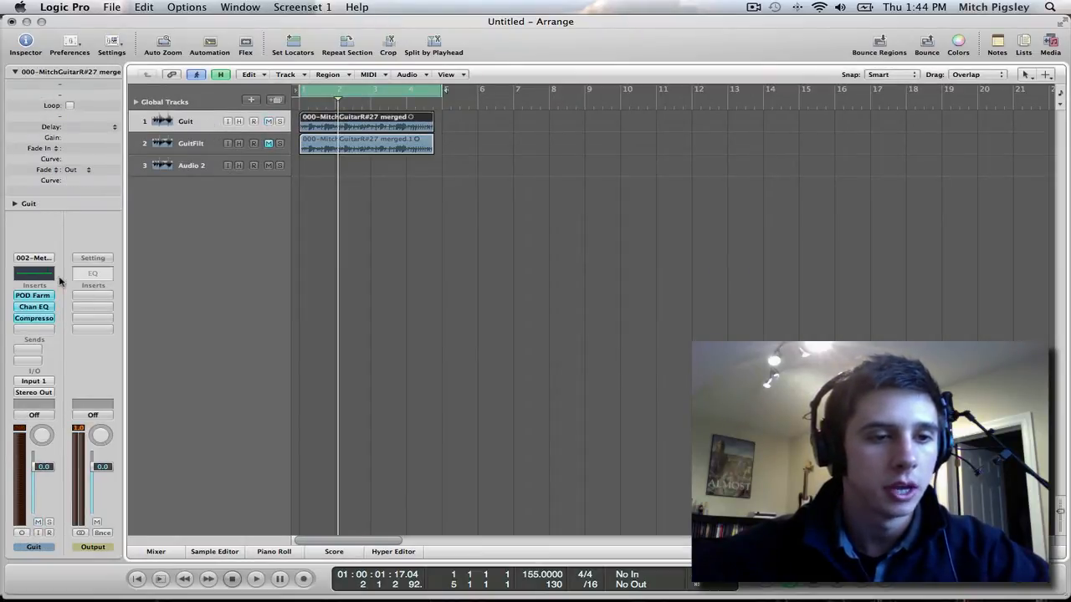
pyautogui.click(33, 307)
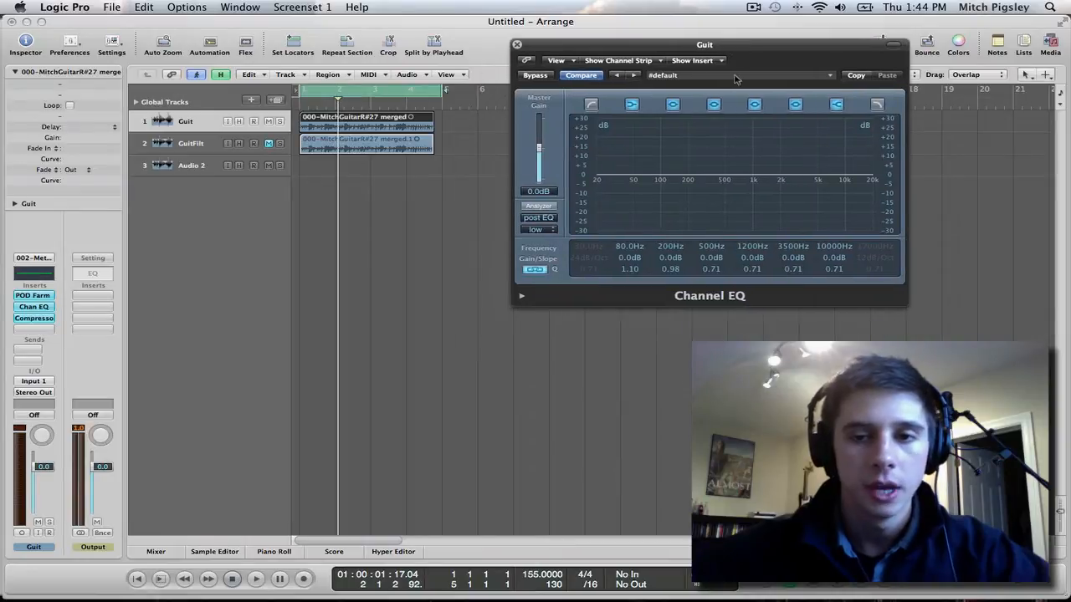
# - Boost the Guit EQ's 500 Hz band to +24 dB and narrow it to a Q of 49
pyautogui.moveTo(713, 259); pyautogui.dragTo(724, 104)
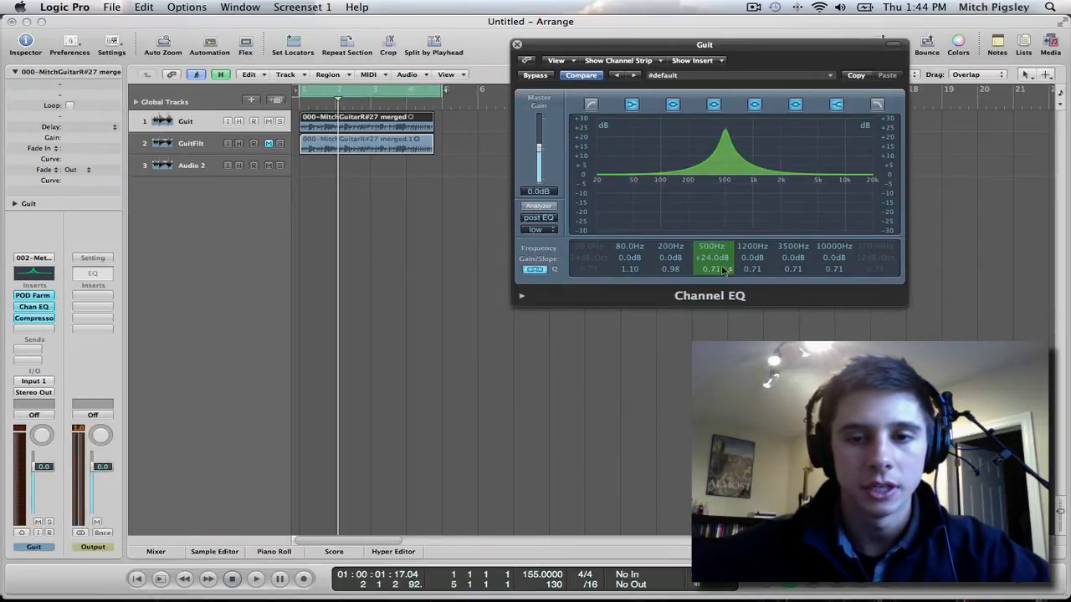
pyautogui.moveTo(716, 271); pyautogui.dragTo(721, 216)
pyautogui.moveTo(718, 266)
pyautogui.mouseDown()
pyautogui.moveTo(716, 237)
pyautogui.moveTo(718, 271)
pyautogui.mouseUp()
pyautogui.moveTo(734, 338); pyautogui.dragTo(723, 248)
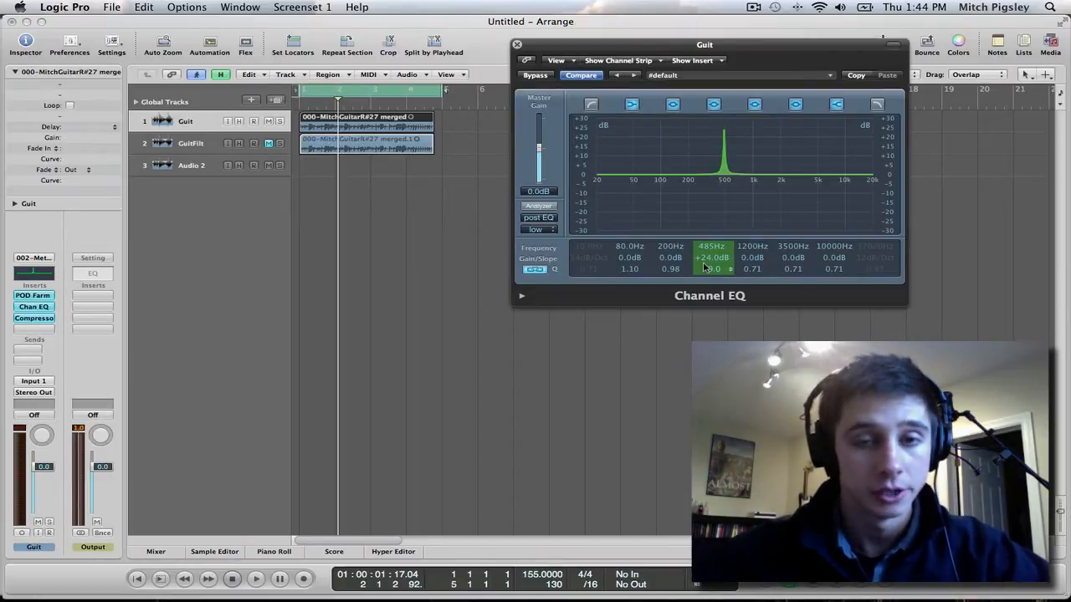
# - Play the guitar region while sweeping the narrow boosted band up to 2000 Hz, and stop playback
pyautogui.press('space')
pyautogui.moveTo(708, 247); pyautogui.dragTo(708, 184)
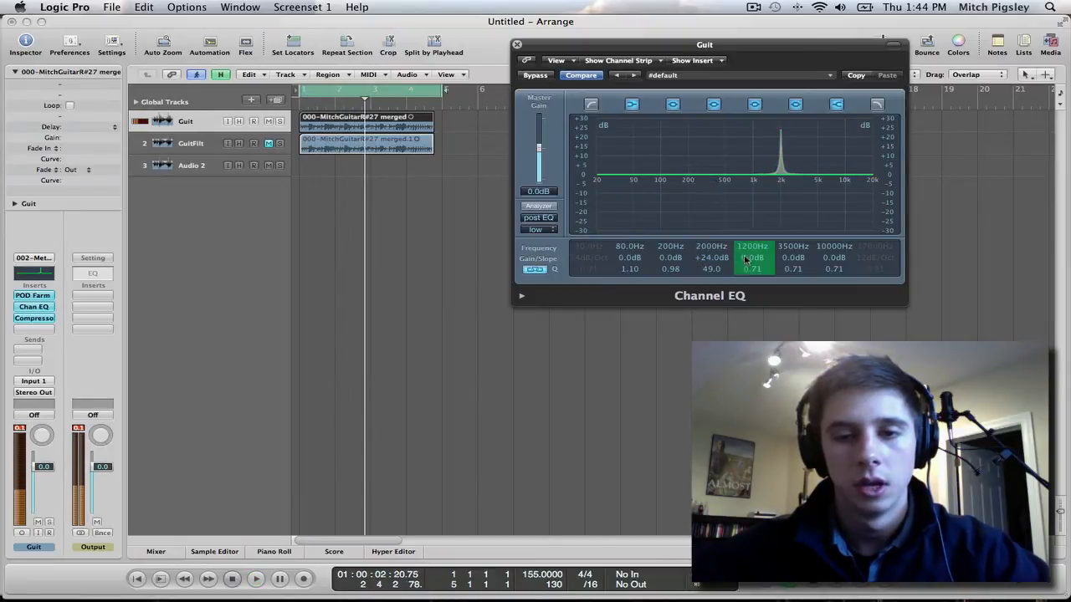
pyautogui.press('space')
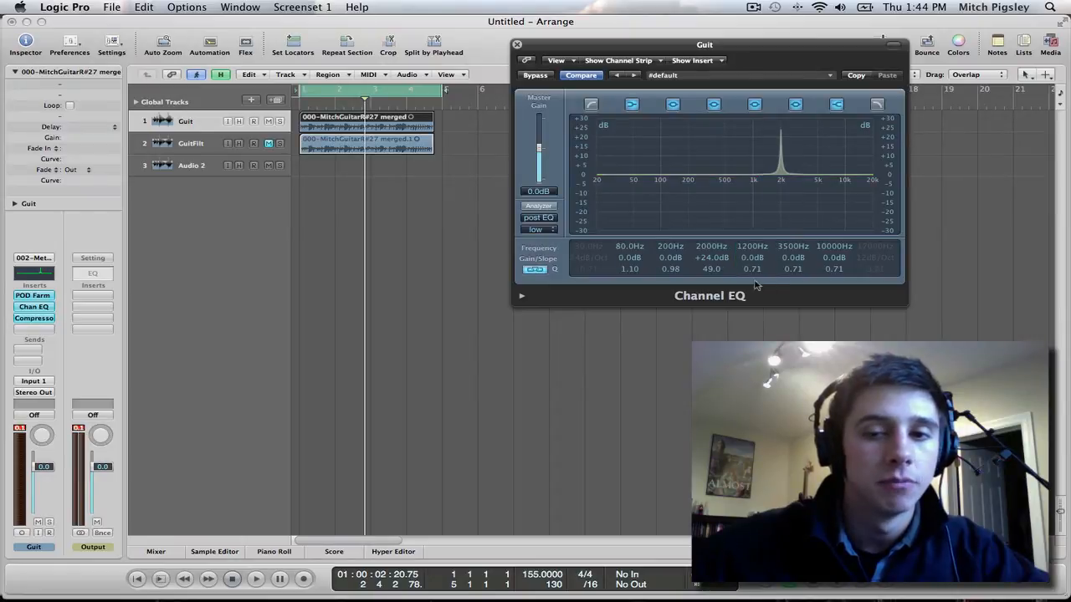
# - Set the Guit EQ's boosted band to 350 Hz with +4.0 dB gain and a Q of 1.40
pyautogui.moveTo(716, 247); pyautogui.dragTo(719, 337)
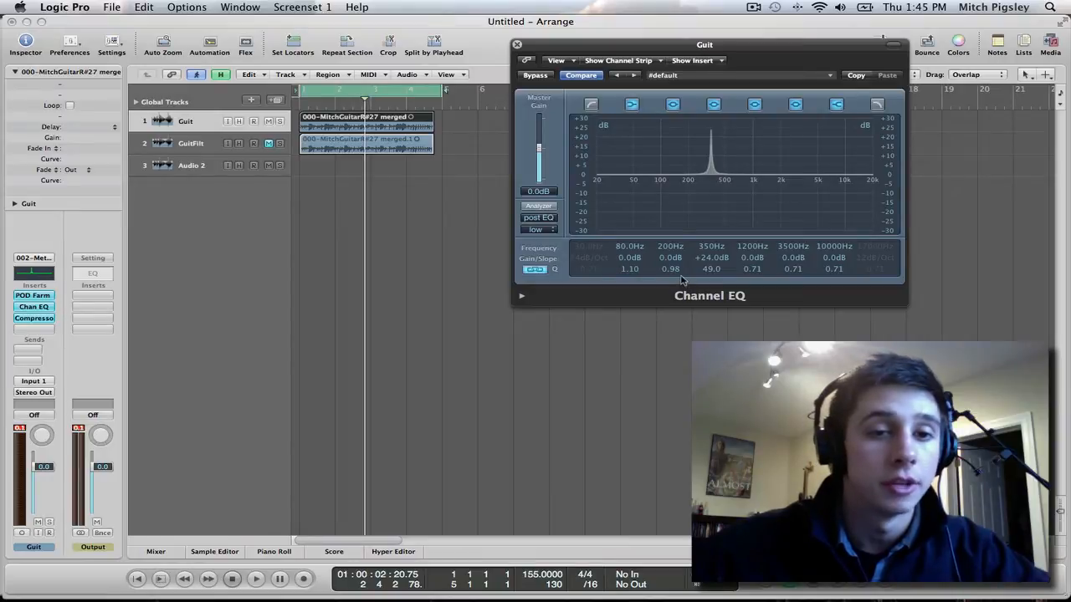
pyautogui.moveTo(711, 258); pyautogui.dragTo(718, 311)
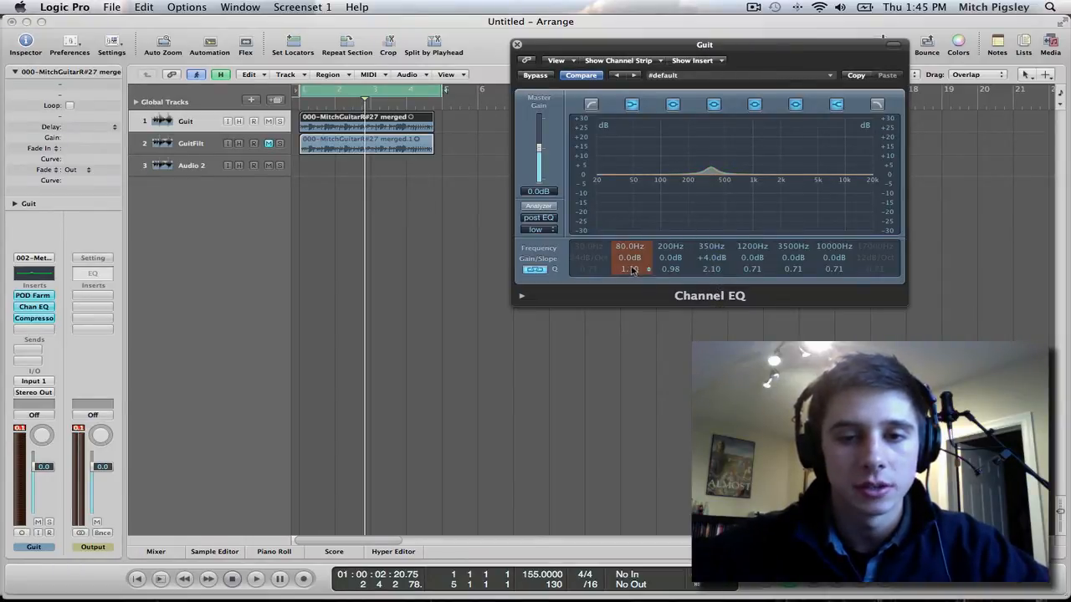
pyautogui.moveTo(720, 274); pyautogui.dragTo(720, 277)
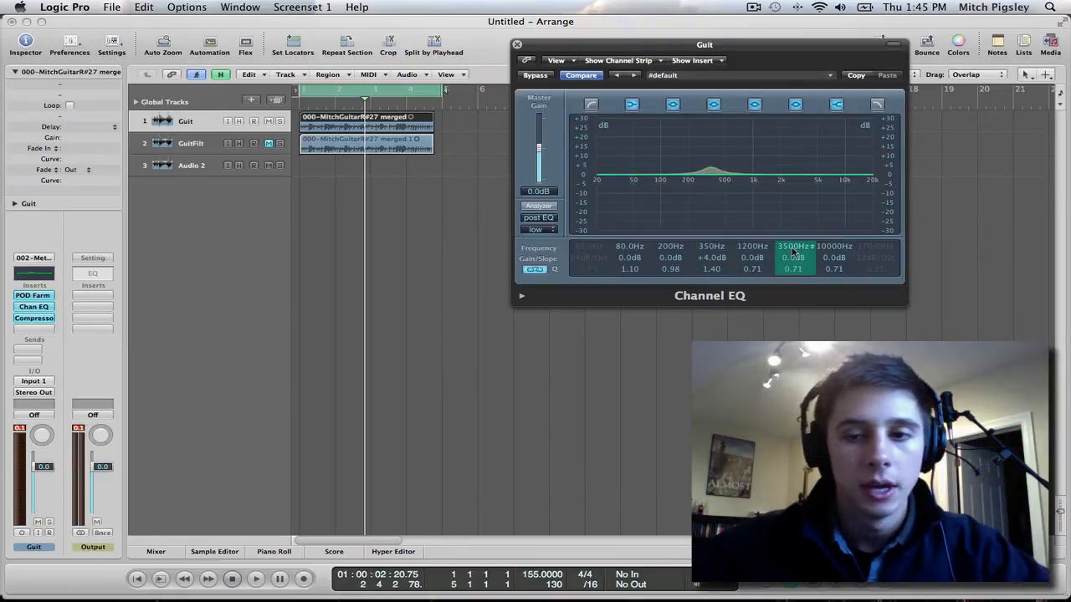
# - Set the Guit EQ's 3500 Hz band to 2750 Hz with -4.0 dB gain and a Q of 0.88
pyautogui.moveTo(793, 248)
pyautogui.mouseDown()
pyautogui.moveTo(794, 285)
pyautogui.moveTo(795, 242)
pyautogui.moveTo(784, 266)
pyautogui.mouseUp()
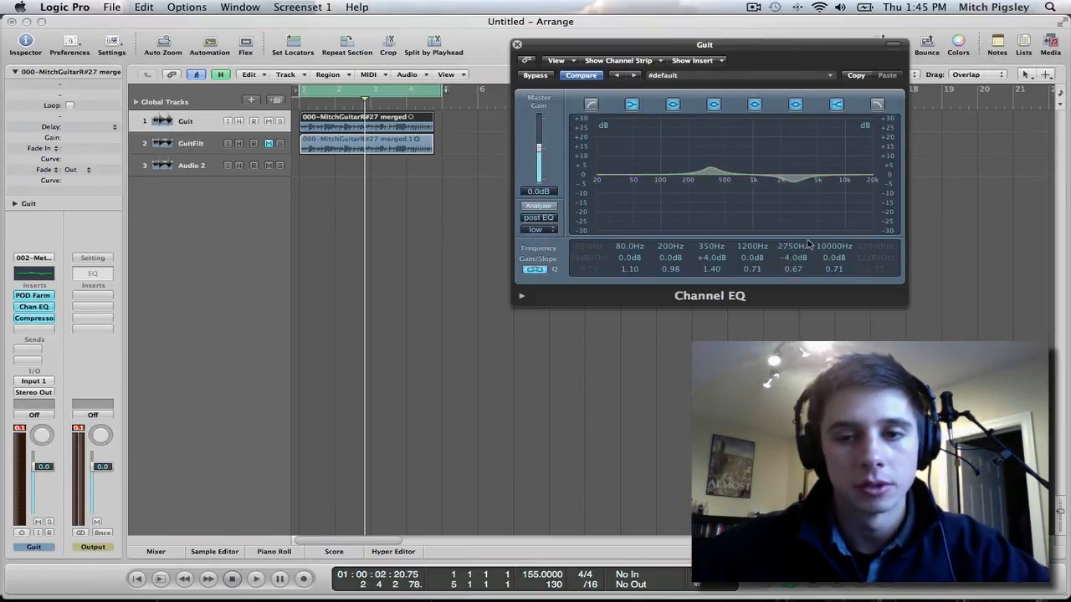
pyautogui.moveTo(799, 270); pyautogui.dragTo(799, 266)
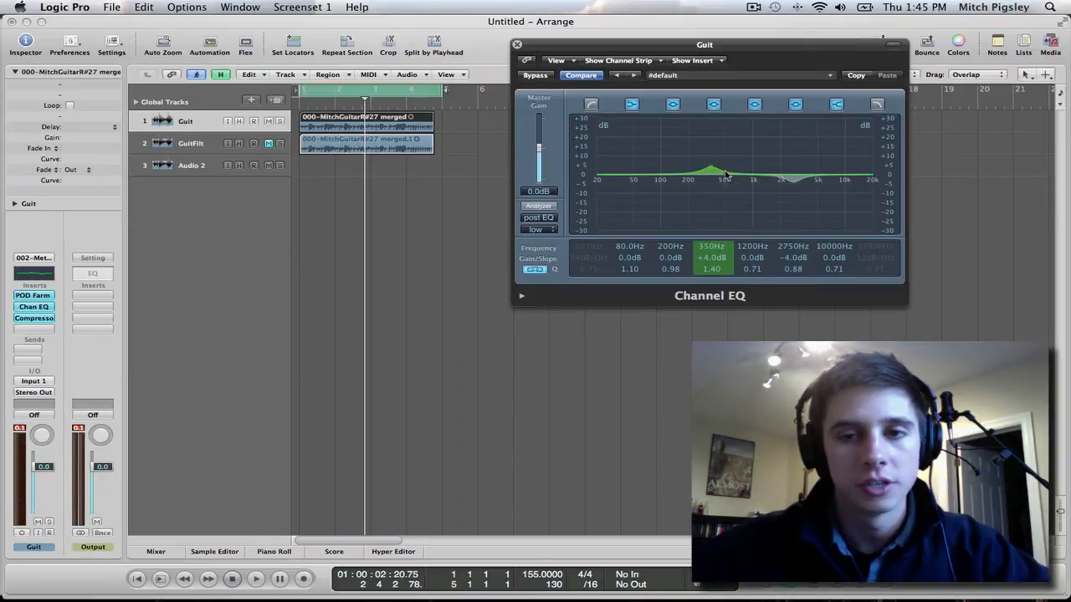
# - Enable the low cut at 30 Hz and the high cut on the Guit EQ, setting the high cut to 15200 Hz
pyautogui.click(876, 104)
pyautogui.moveTo(590, 258); pyautogui.dragTo(594, 257)
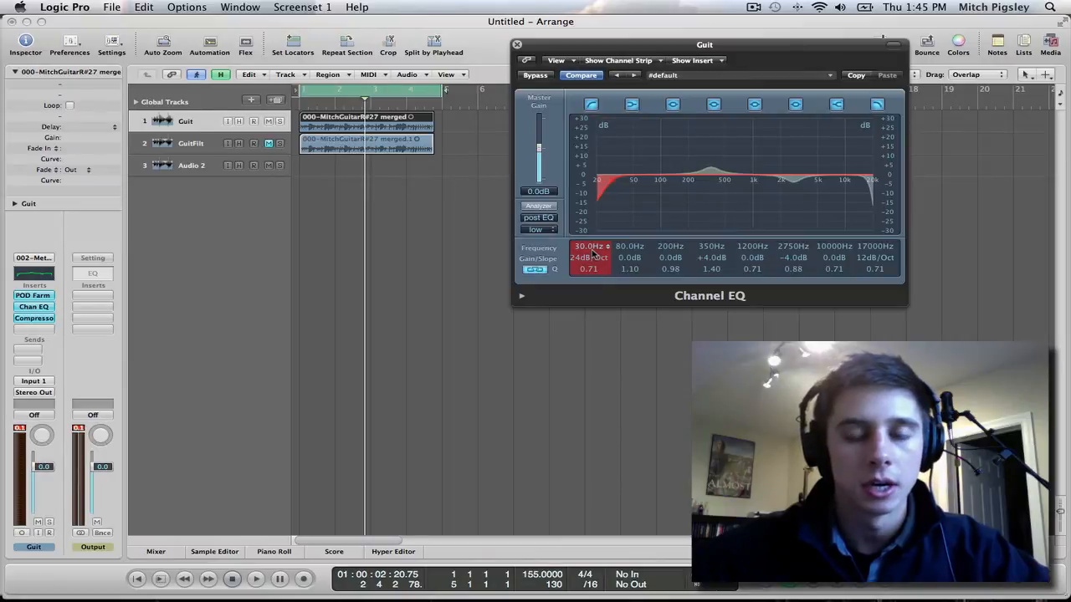
pyautogui.click(876, 107)
pyautogui.click(876, 104)
pyautogui.moveTo(875, 246); pyautogui.dragTo(875, 260)
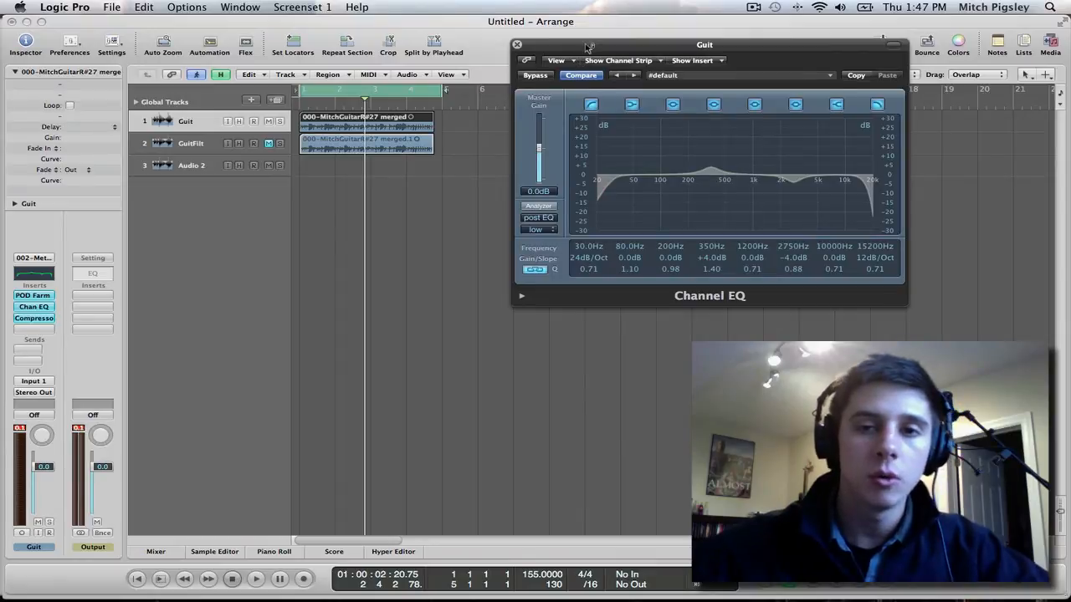
# - Lower the Guit EQ's 10000 Hz high shelf to -2.5 dB and close the EQ window
pyautogui.moveTo(563, 74); pyautogui.dragTo(559, 97)
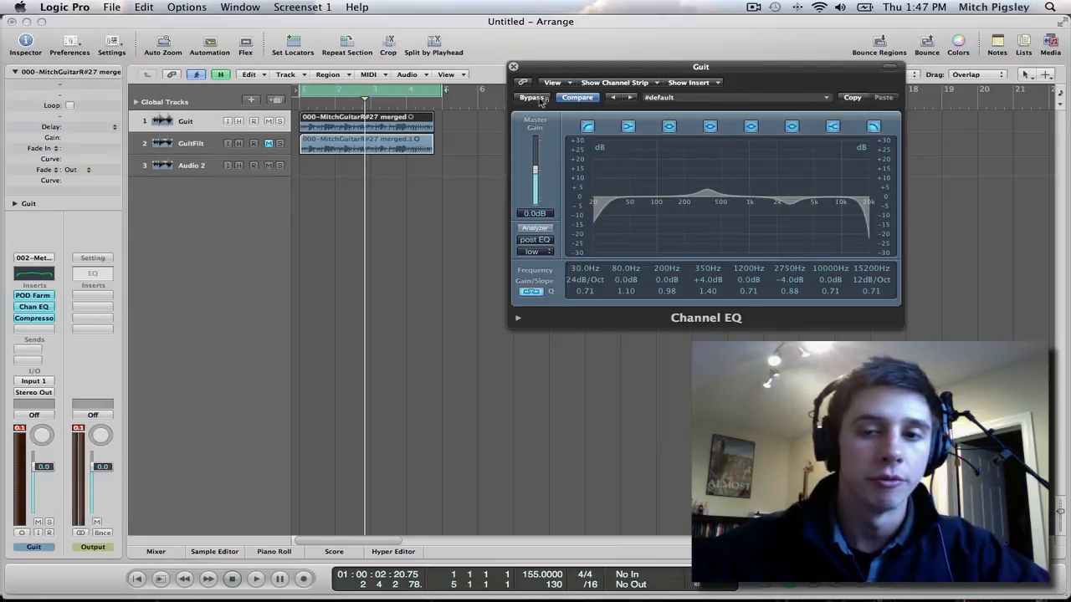
pyautogui.click(833, 127)
pyautogui.click(833, 127)
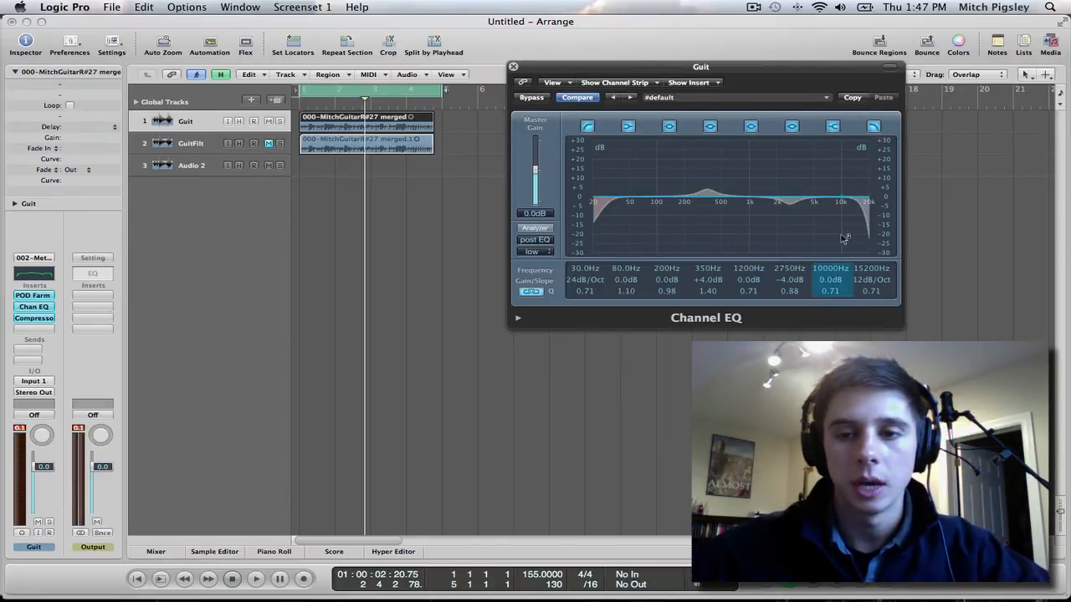
pyautogui.moveTo(836, 280); pyautogui.dragTo(841, 287)
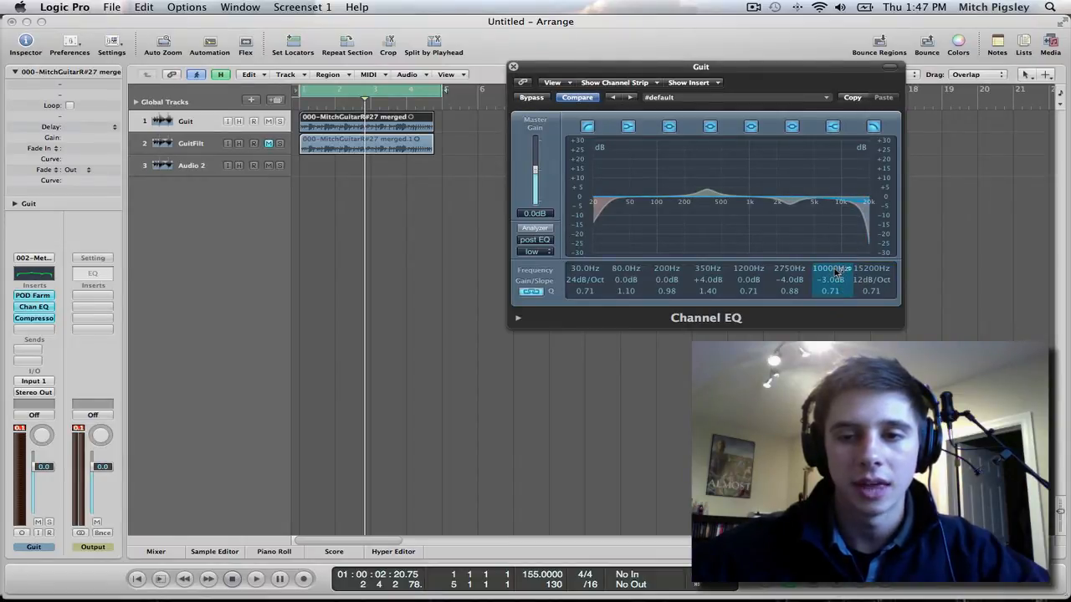
pyautogui.moveTo(834, 278); pyautogui.dragTo(834, 284)
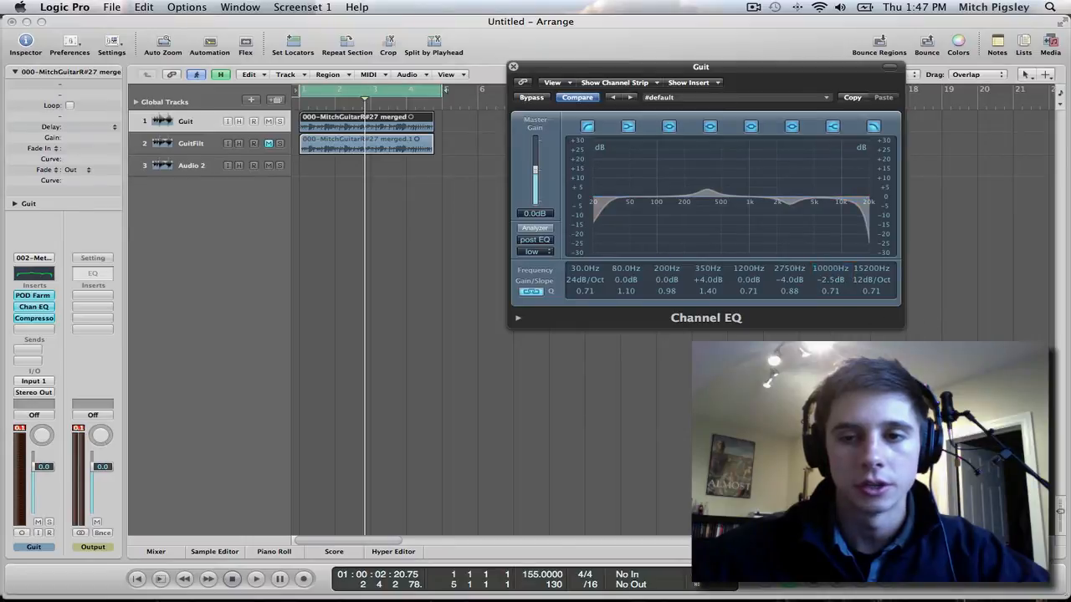
pyautogui.moveTo(536, 78); pyautogui.dragTo(542, 60)
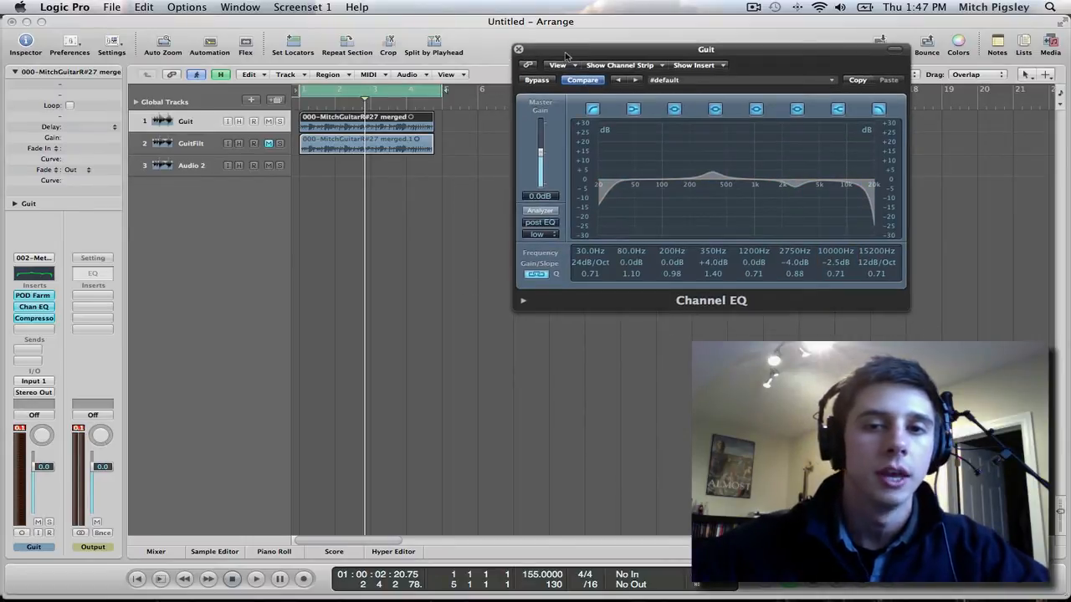
pyautogui.click(518, 50)
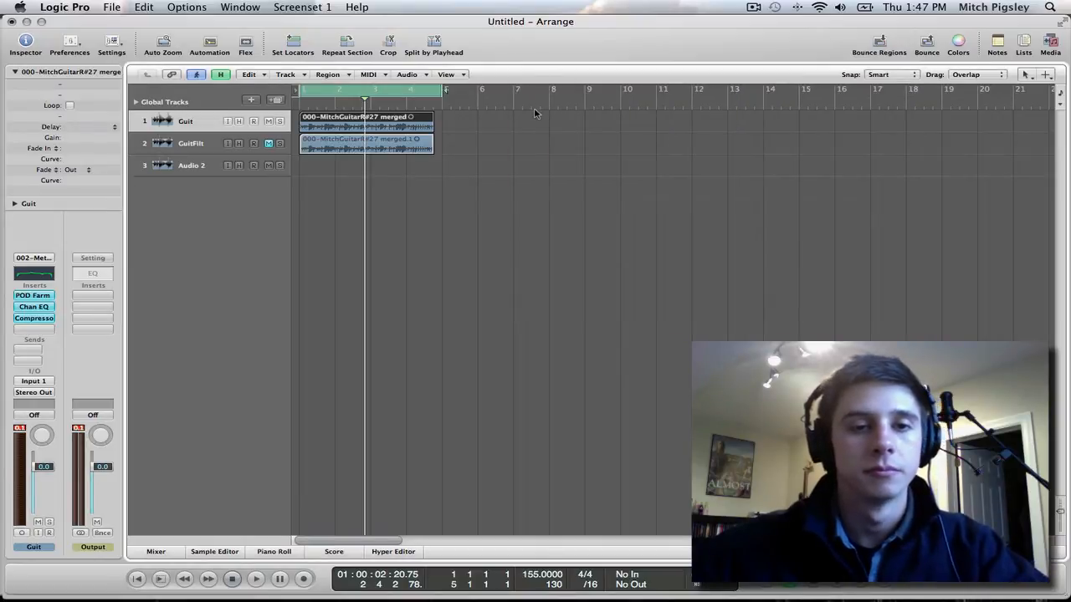
# - Play the guitar region and compare its sound with the Channel EQ bypassed and active
pyautogui.press('space')
pyautogui.doubleClick(44, 276)
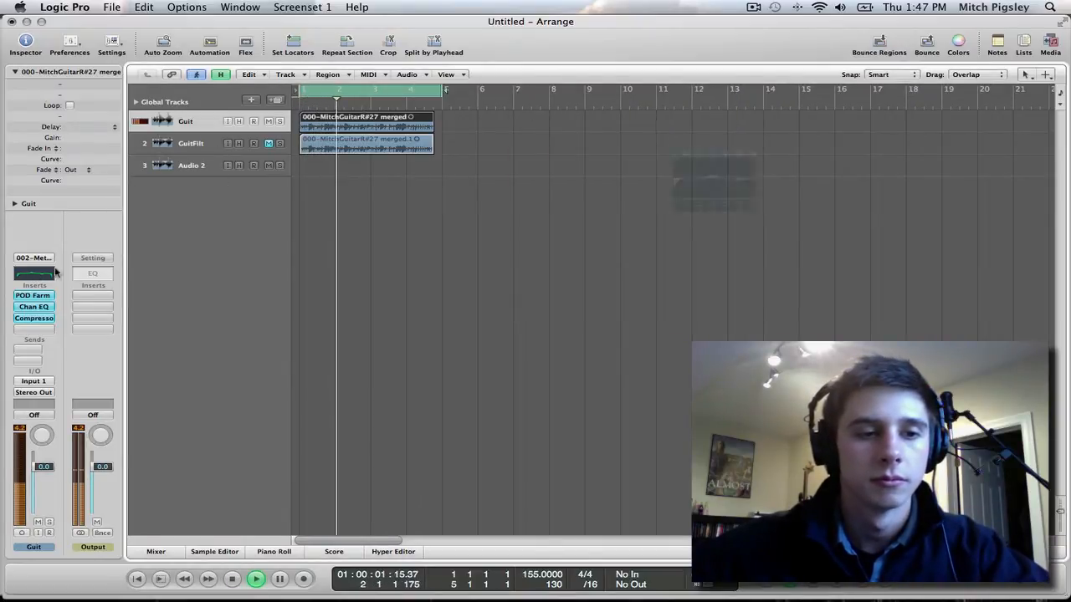
pyautogui.click(533, 80)
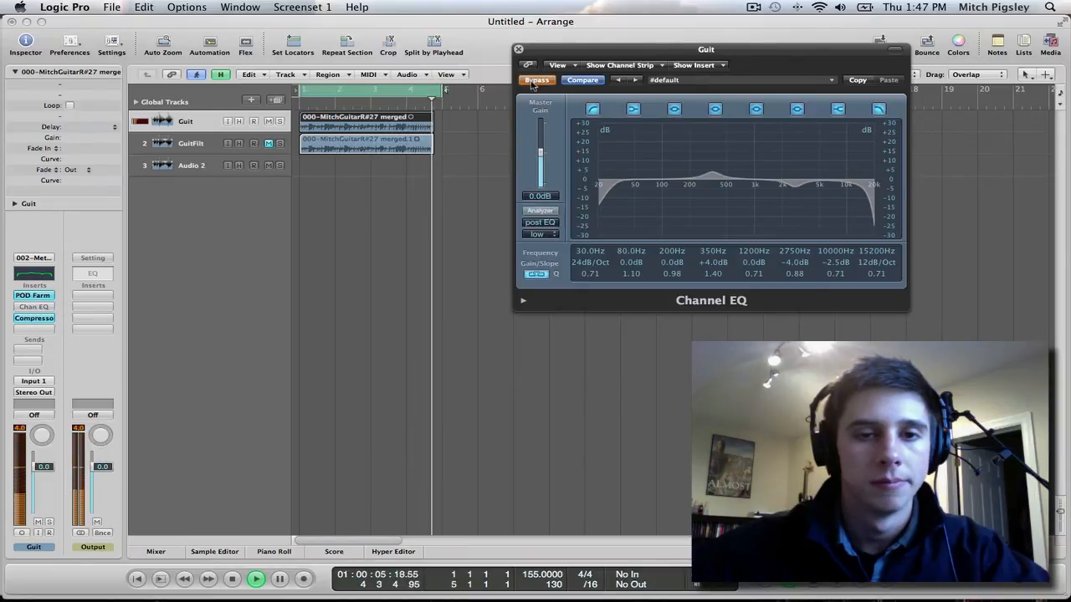
pyautogui.click(534, 80)
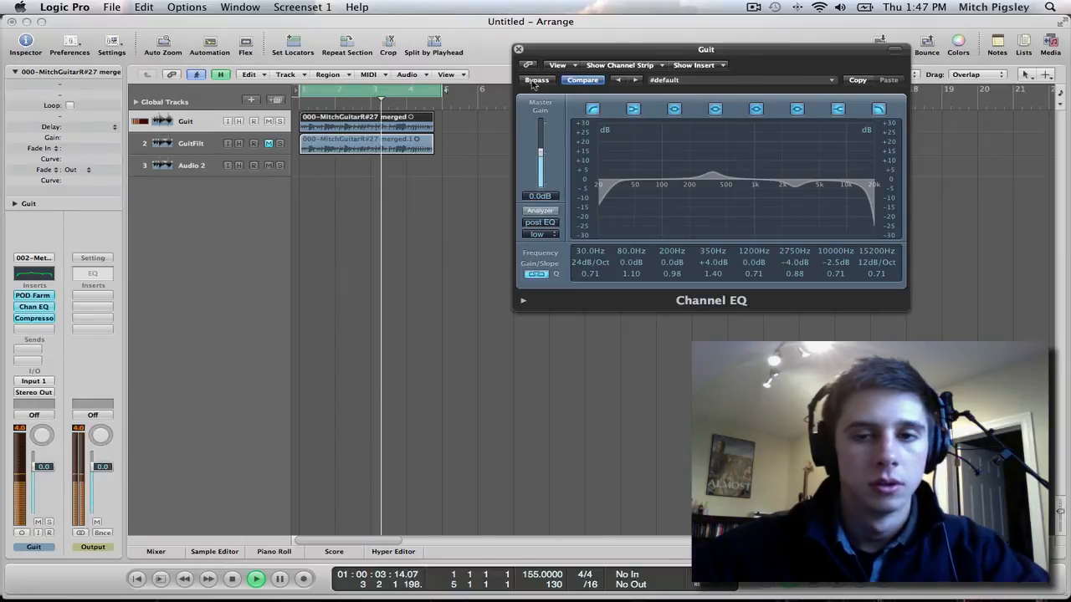
pyautogui.press('space')
pyautogui.click(519, 50)
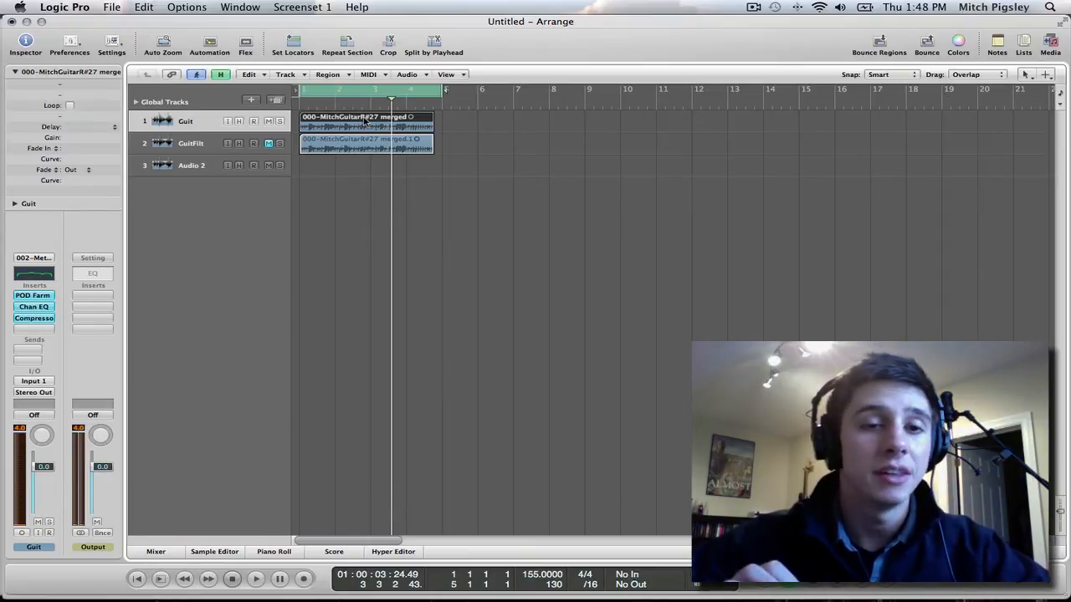
# - Solo the Guit track, check its Channel EQ with bypass toggled, and close the EQ
pyautogui.click(279, 121)
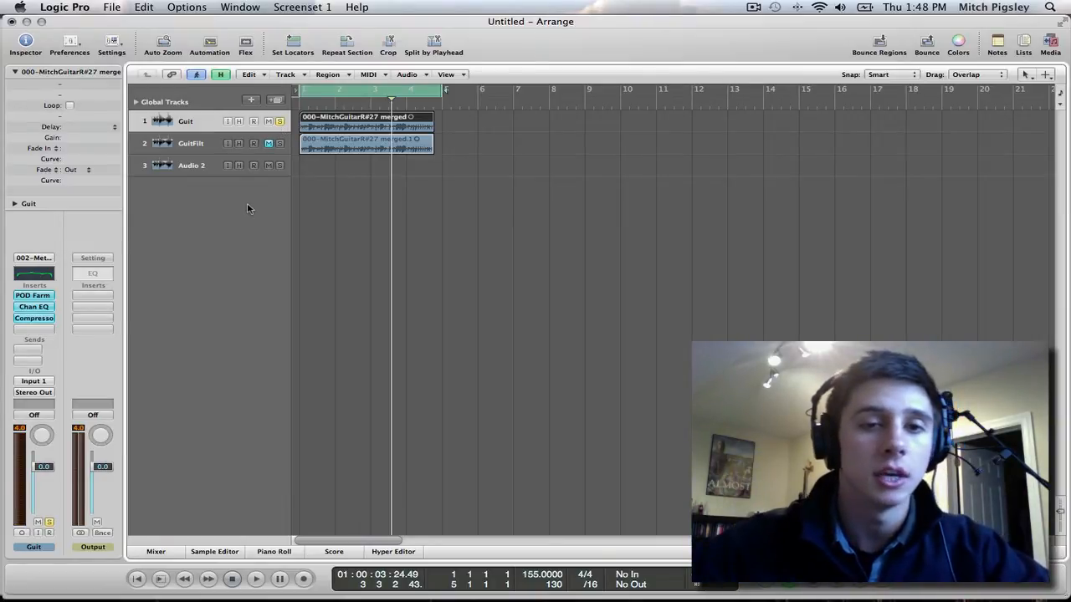
pyautogui.click(40, 308)
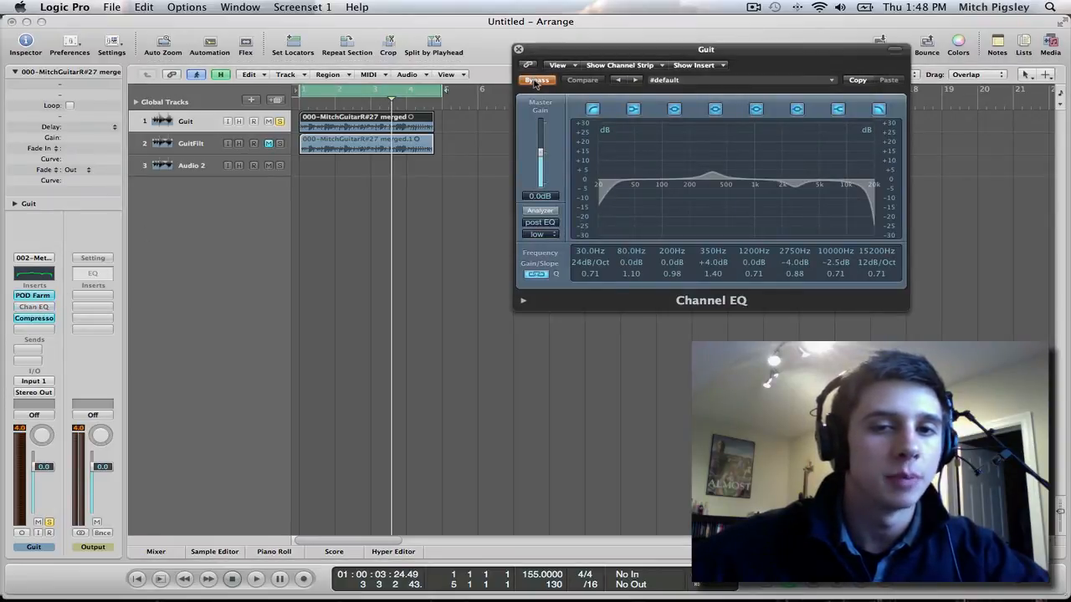
pyautogui.click(519, 50)
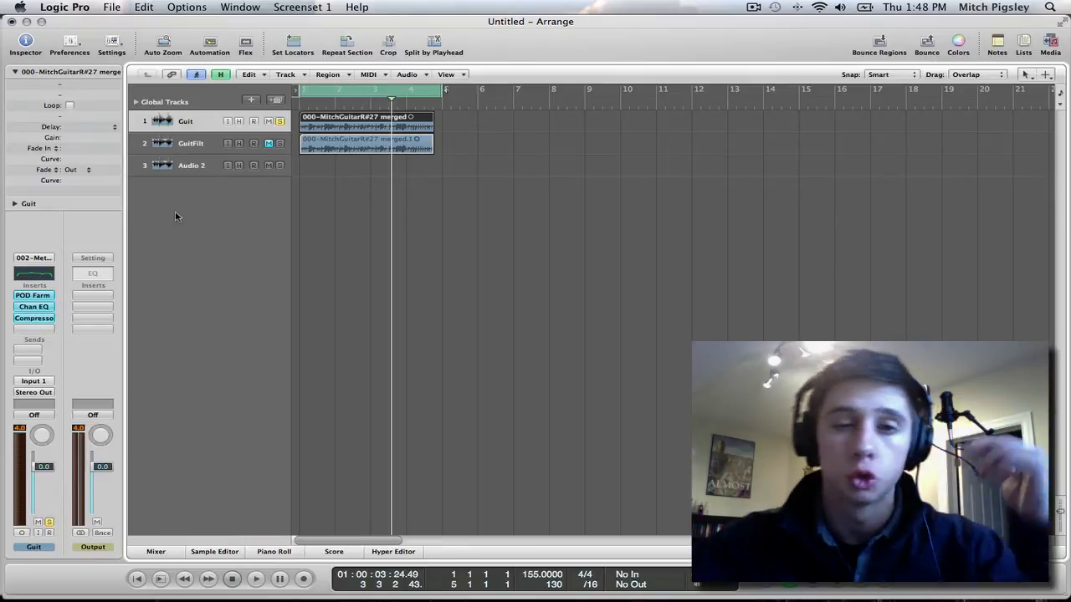
# - Switch the solo from the Guit track to the GuitFilt track and unmute GuitFilt
pyautogui.click(192, 149)
pyautogui.click(193, 165)
pyautogui.click(200, 145)
pyautogui.click(199, 124)
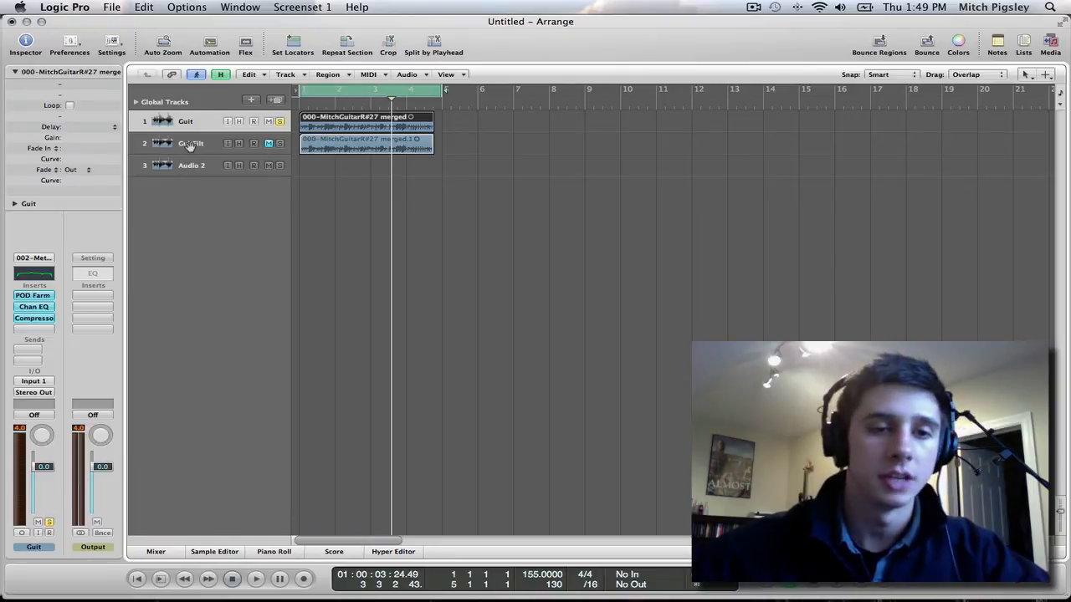
pyautogui.click(198, 144)
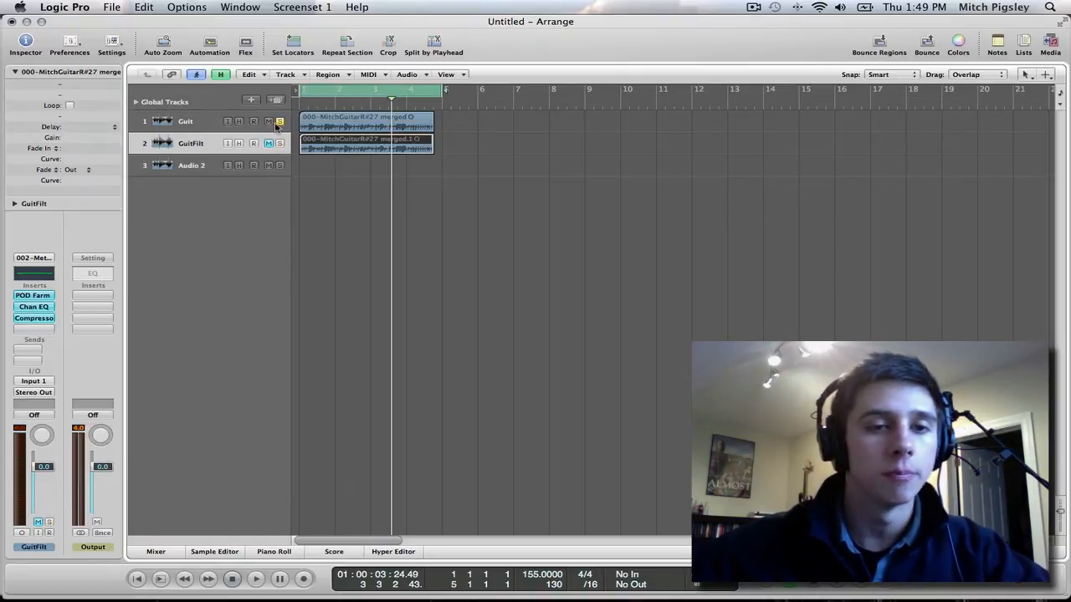
pyautogui.click(268, 143)
pyautogui.click(281, 143)
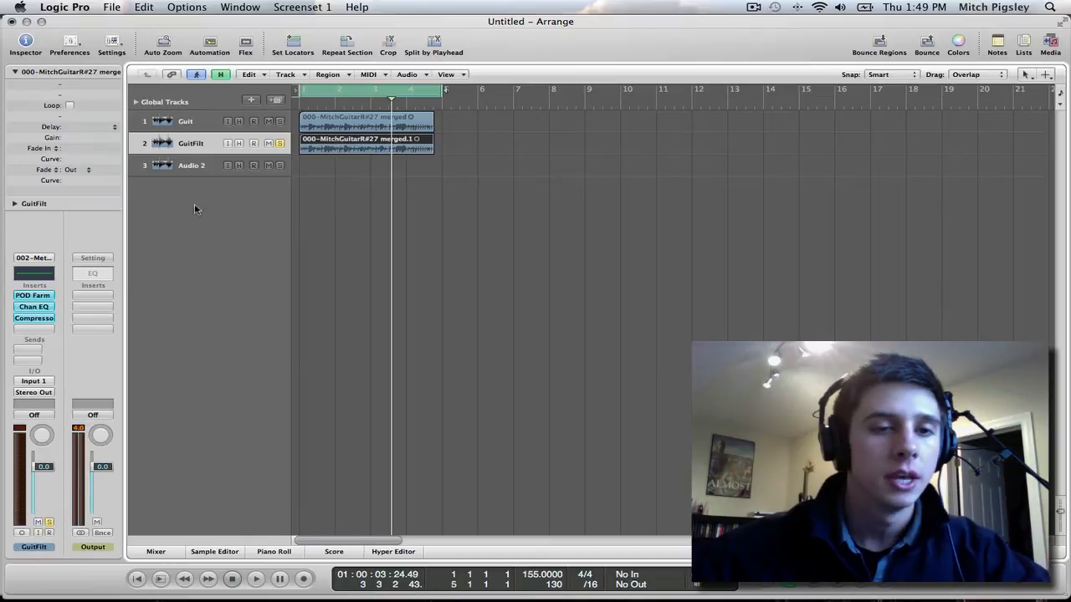
# - Open the Channel EQ on the GuitFilt track and enable its low cut and high cut filters
pyautogui.click(46, 309)
pyautogui.moveTo(581, 73); pyautogui.dragTo(559, 24)
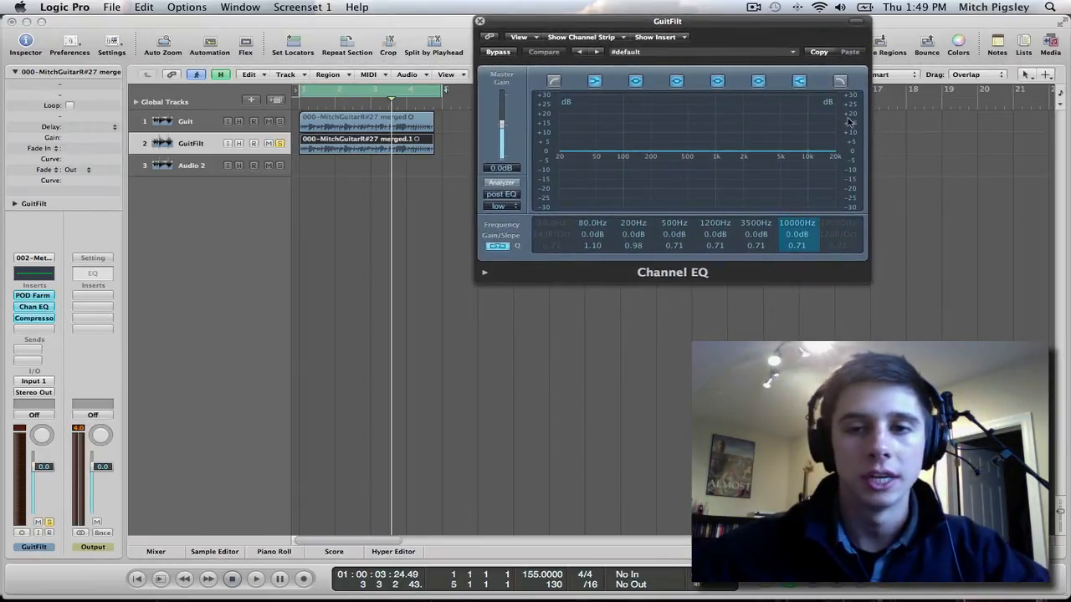
pyautogui.click(554, 80)
pyautogui.click(840, 80)
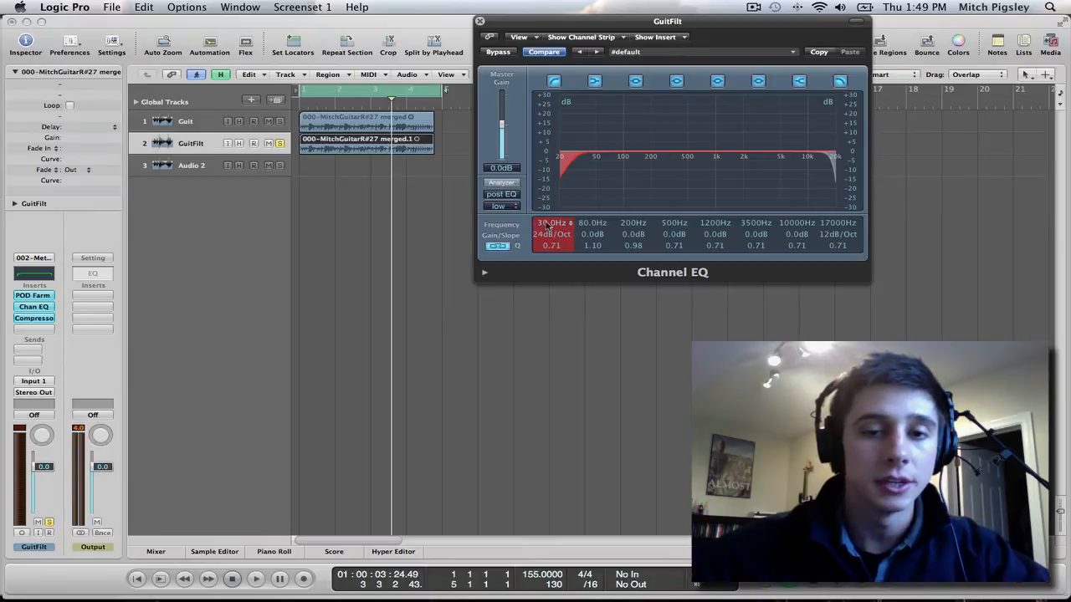
# - Raise the GuitFilt low cut to 156 Hz and set the low shelf to 174 Hz with 0.0 dB gain
pyautogui.moveTo(550, 224); pyautogui.dragTo(544, 123)
pyautogui.moveTo(584, 121); pyautogui.dragTo(620, 109)
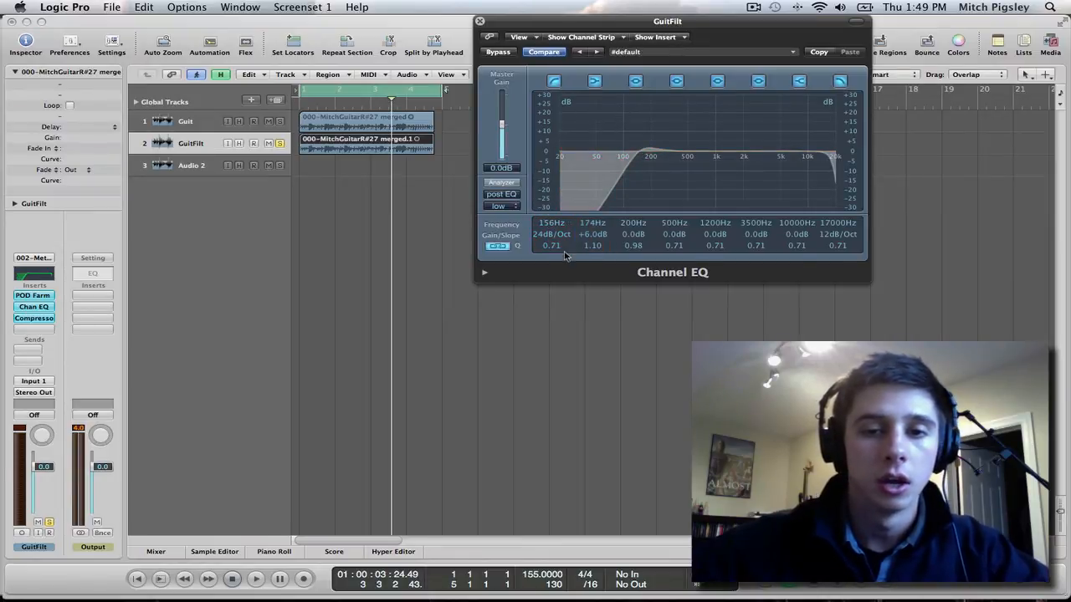
pyautogui.scroll(-9, 596, 236)
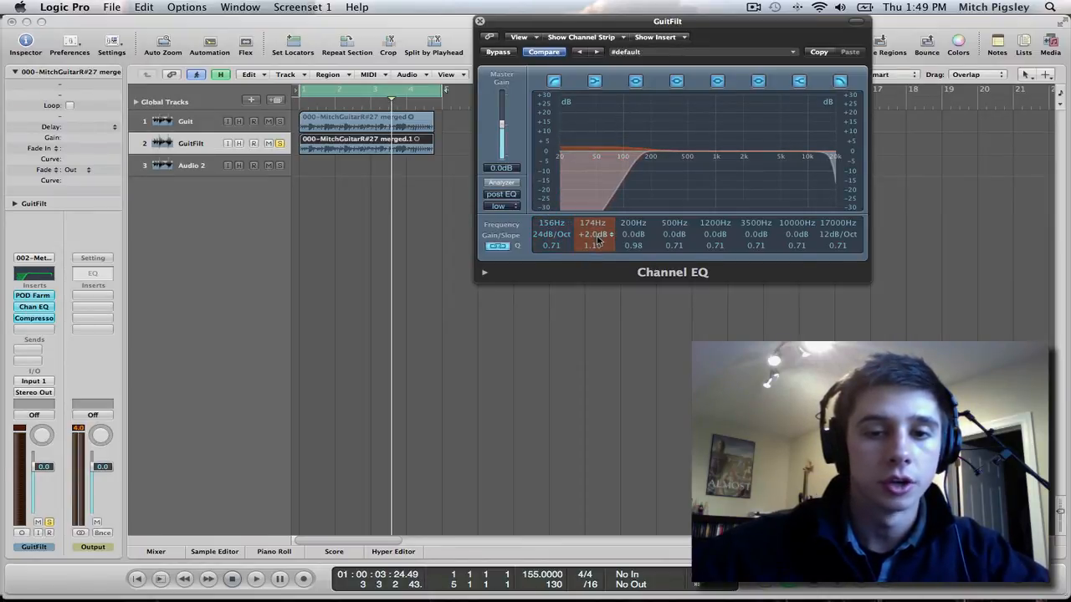
pyautogui.scroll(-3, 597, 240)
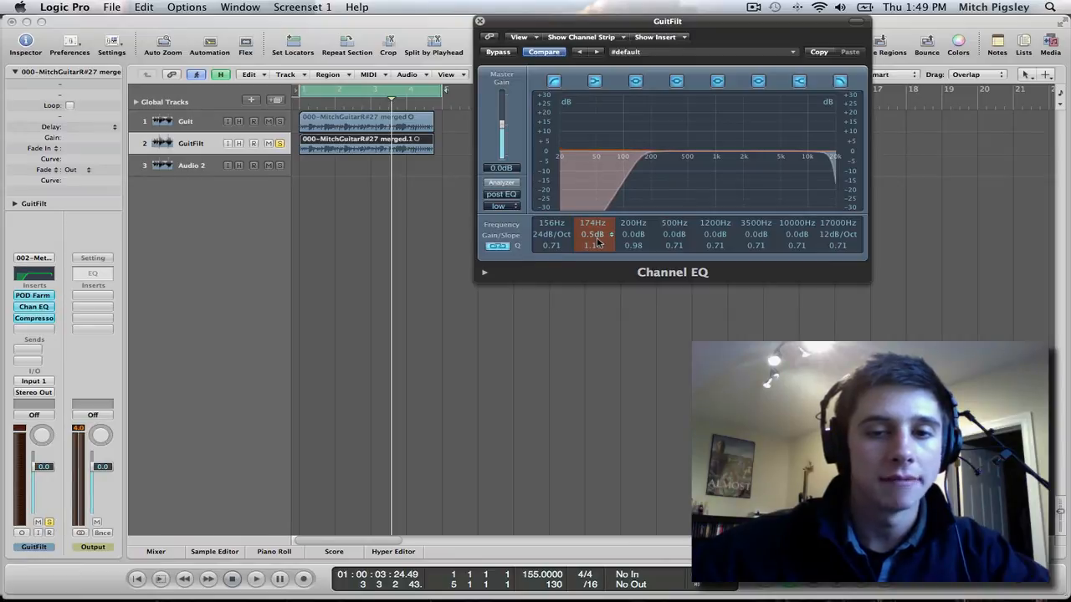
# - Narrow the GuitFilt EQ to a 415 Hz low cut and a 1400 Hz high cut at 36 dB/Oct, with +6.5 dB master gain
pyautogui.moveTo(549, 223); pyautogui.dragTo(550, 177)
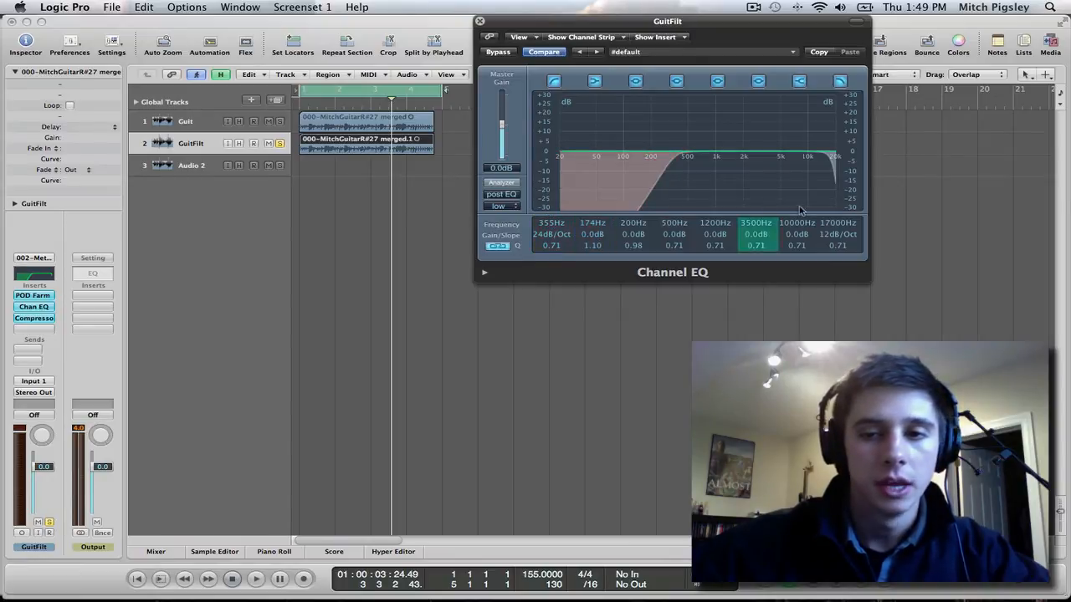
pyautogui.moveTo(838, 223); pyautogui.dragTo(843, 255)
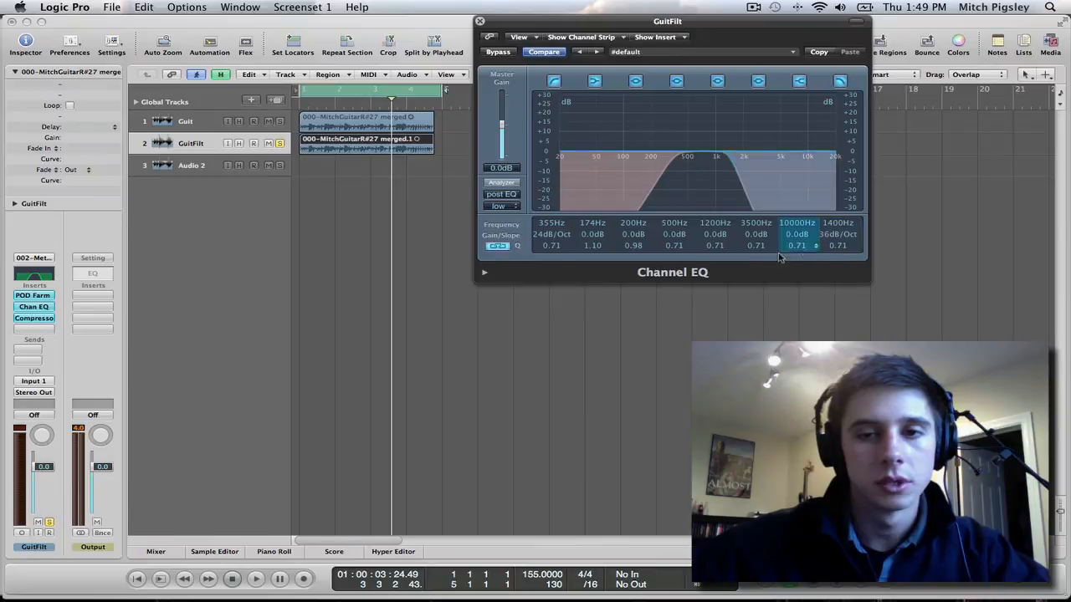
pyautogui.moveTo(555, 227); pyautogui.dragTo(562, 219)
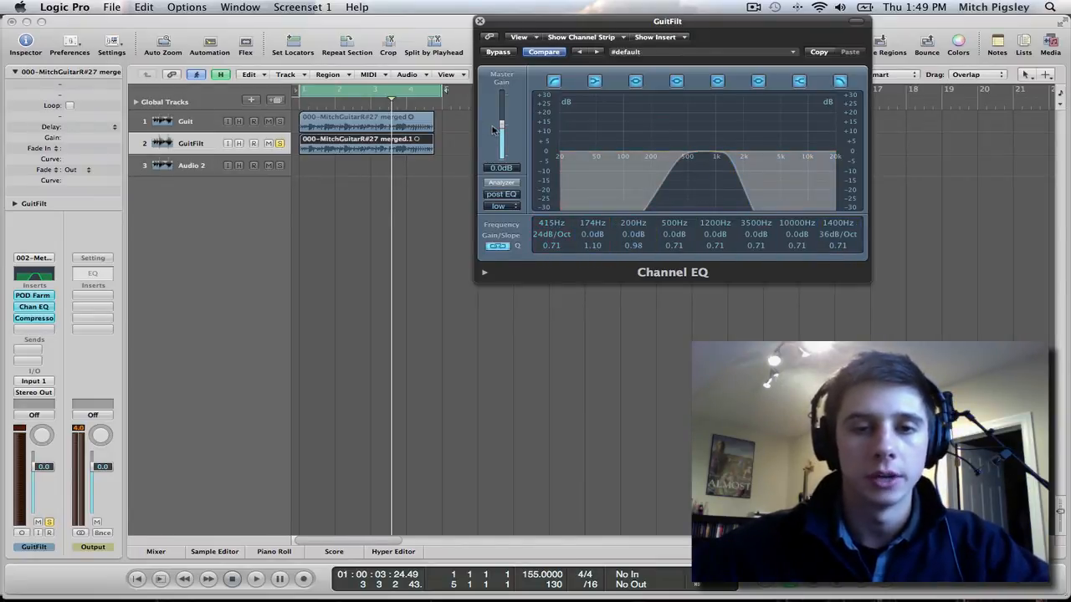
pyautogui.moveTo(502, 128); pyautogui.dragTo(502, 118)
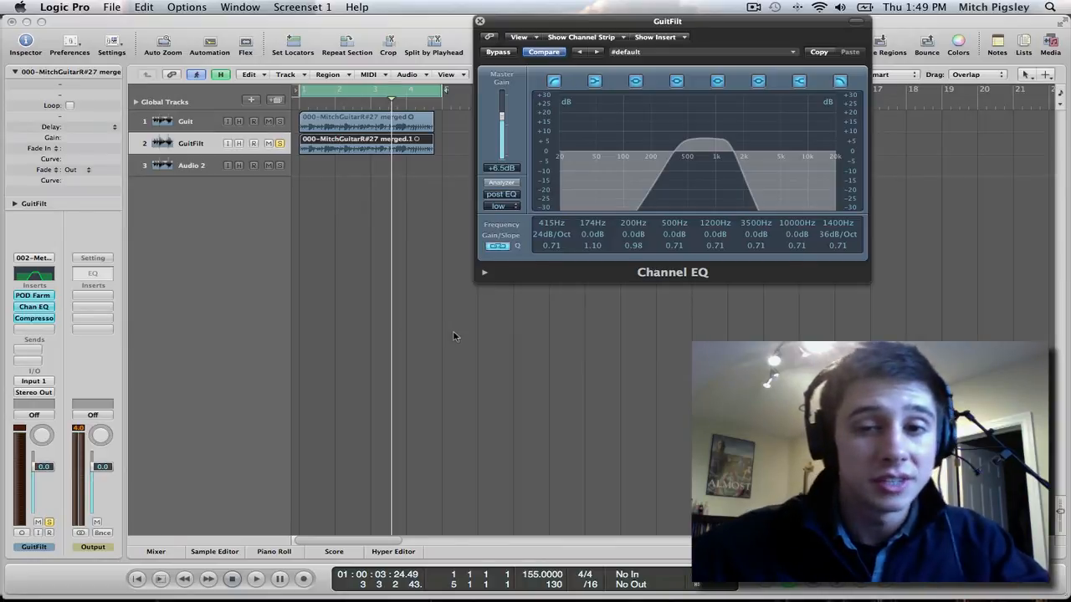
# - Play the soloed GuitFilt region from the start to hear the filtered sound, and close its Channel EQ
pyautogui.press('Return')
pyautogui.press('space')
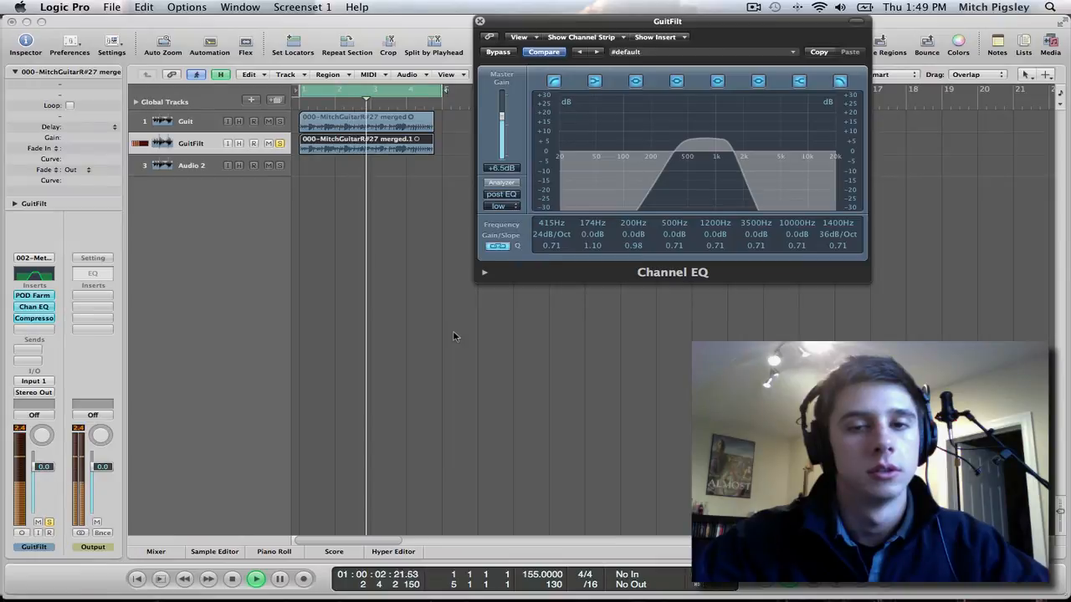
pyautogui.press('space')
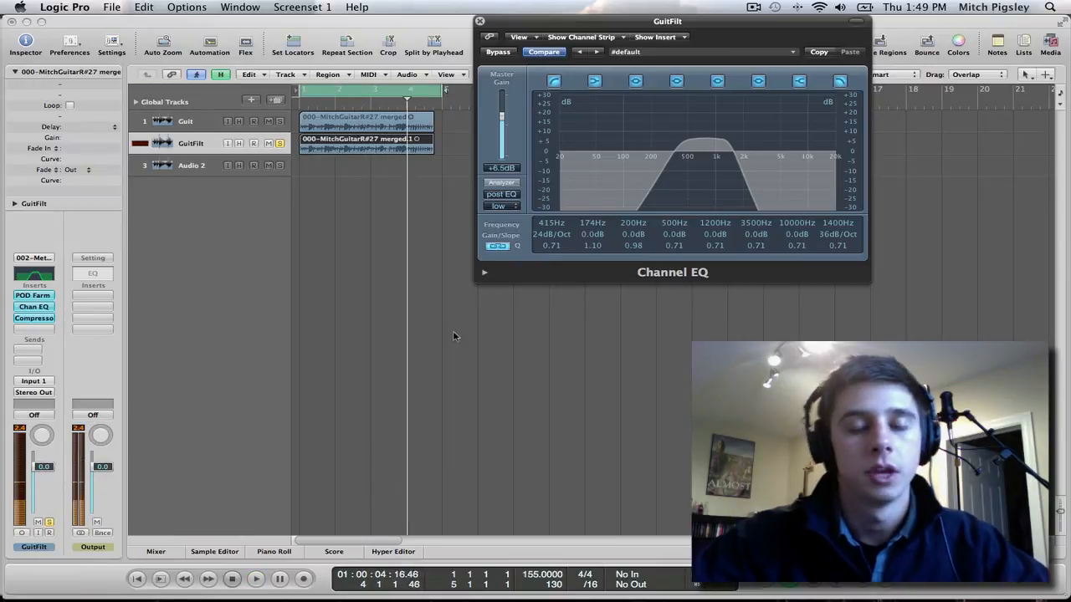
pyautogui.moveTo(527, 25); pyautogui.dragTo(545, 58)
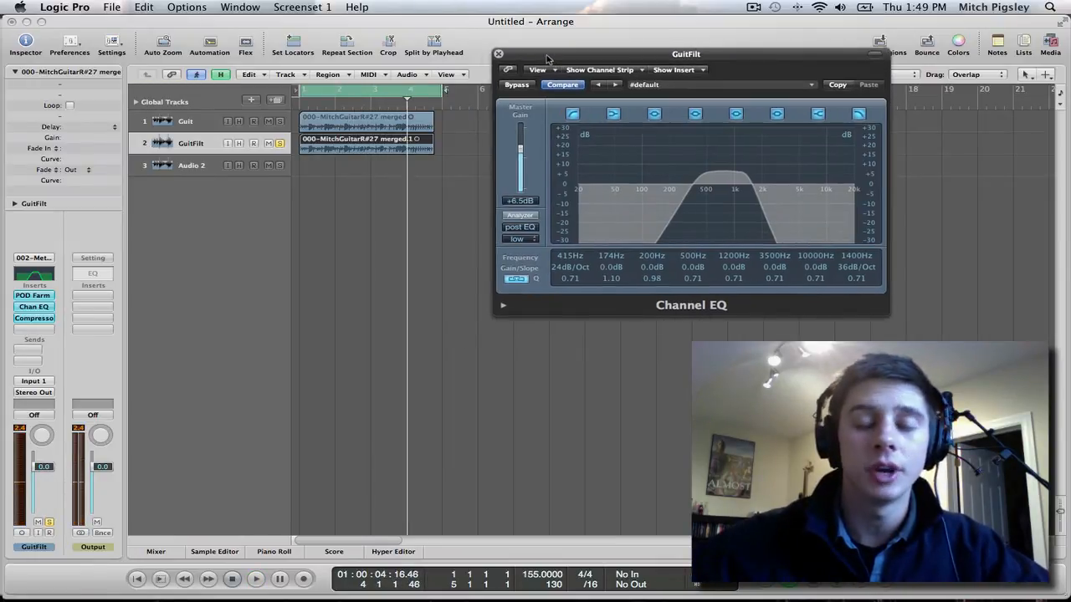
pyautogui.click(498, 54)
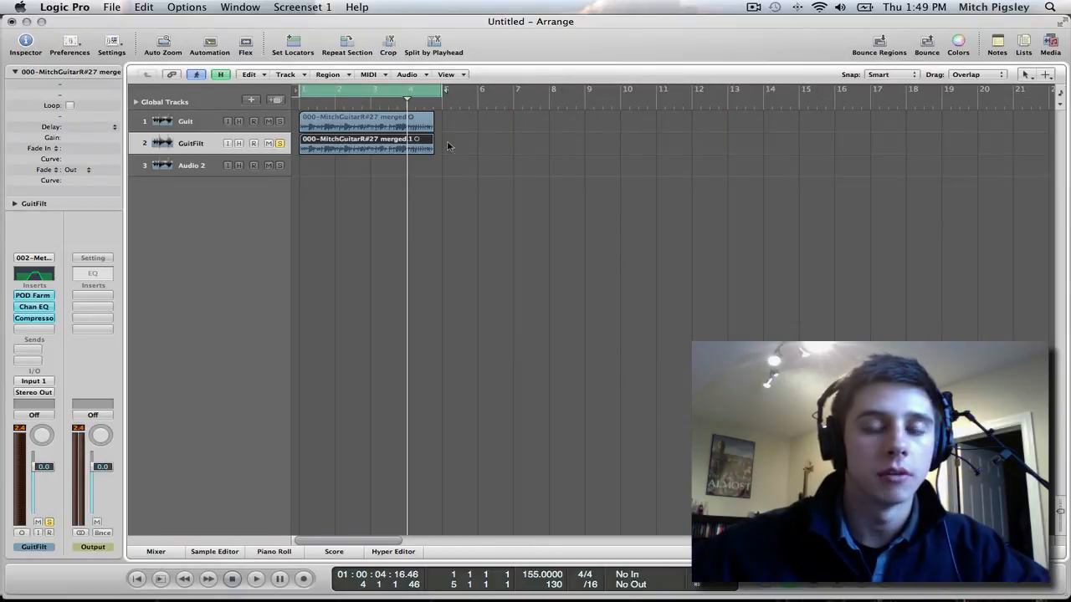
# - Turn off the solo on the GuitFilt track
pyautogui.moveTo(507, 148); pyautogui.dragTo(302, 172)
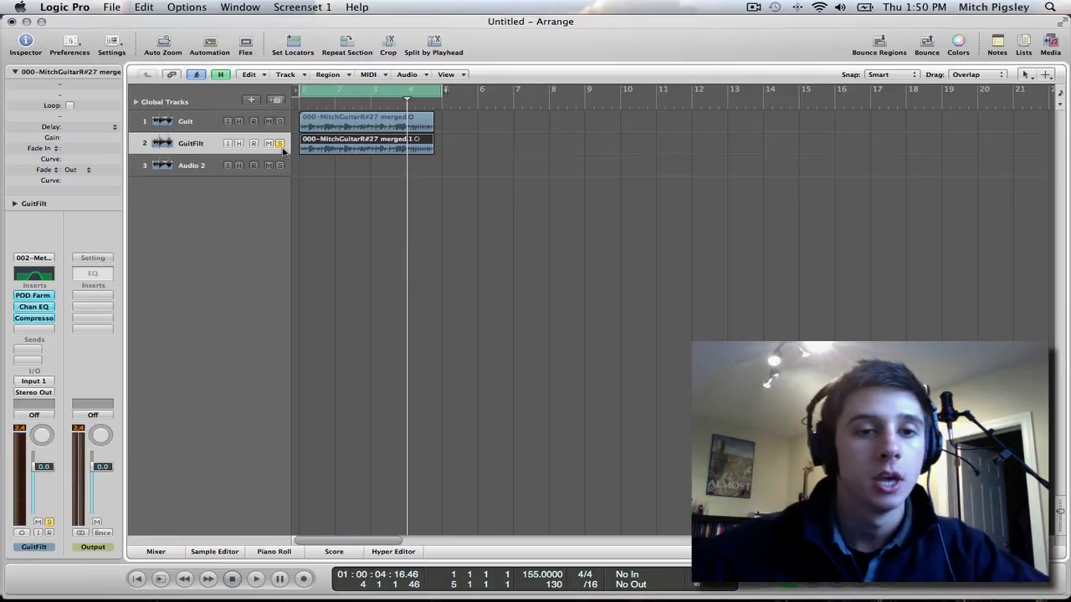
pyautogui.click(279, 144)
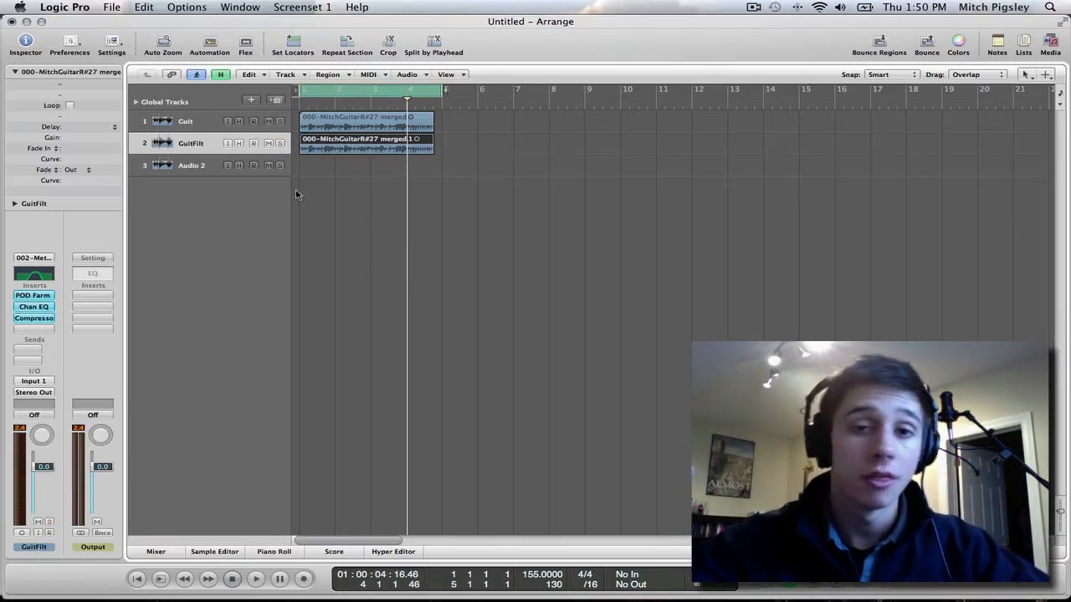